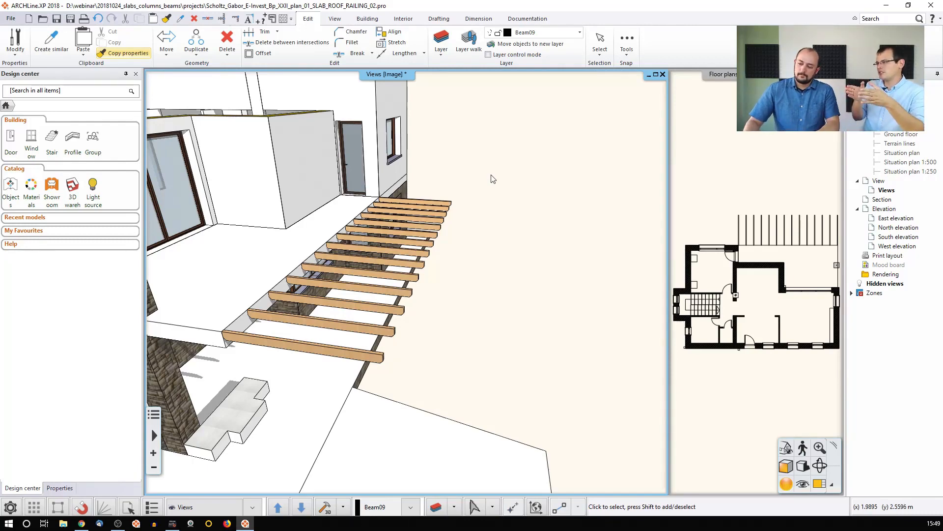
Open the front pergola beam's cutout, recess and attachment settings and insert a new entry, keeping the Cutout type.
middle_drag(370, 390, 403, 390)
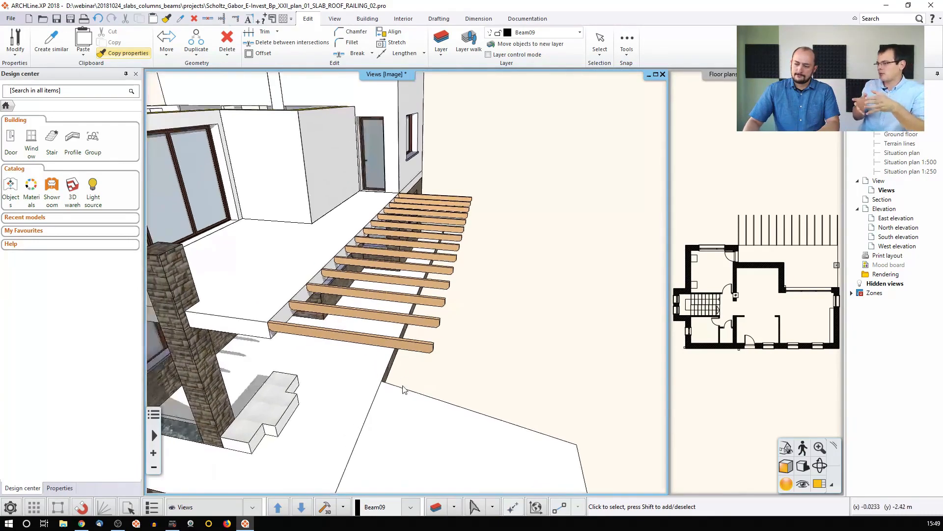
click(419, 345)
click(442, 381)
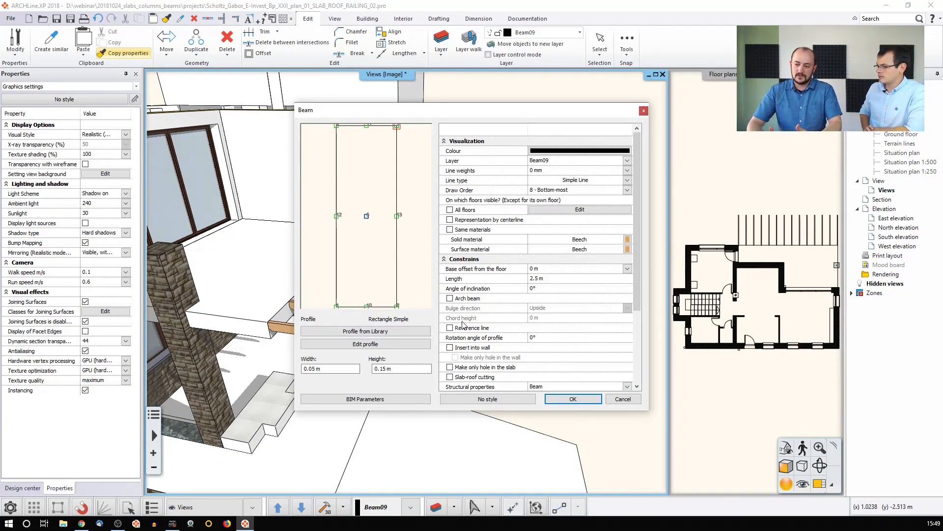
scroll(499, 328, down, 4)
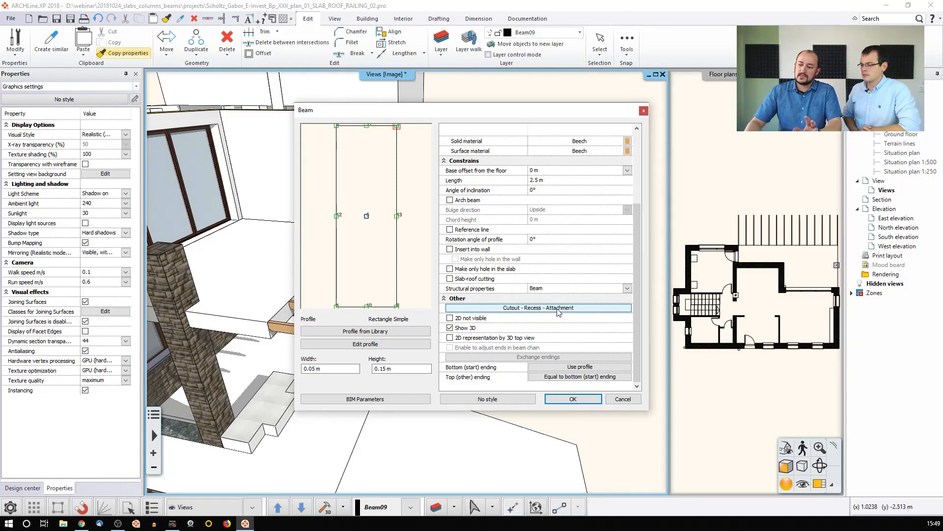
click(559, 310)
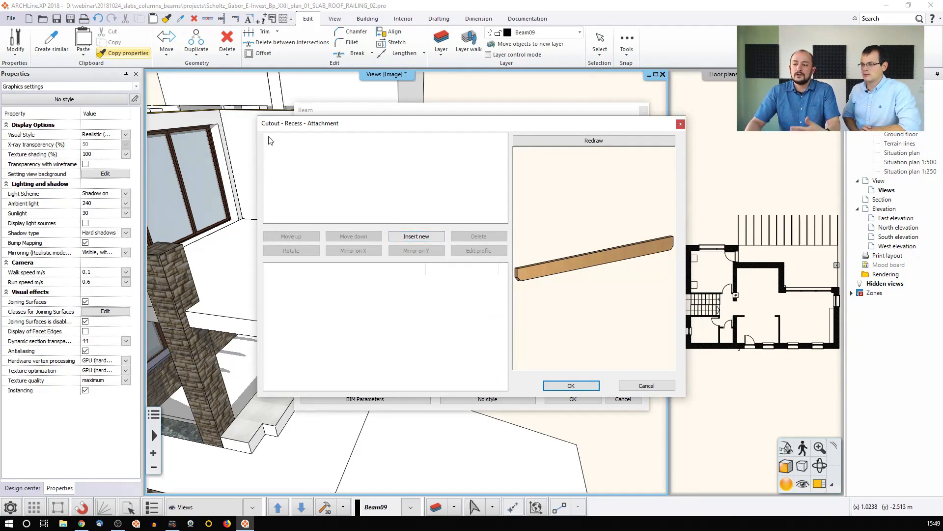
click(402, 239)
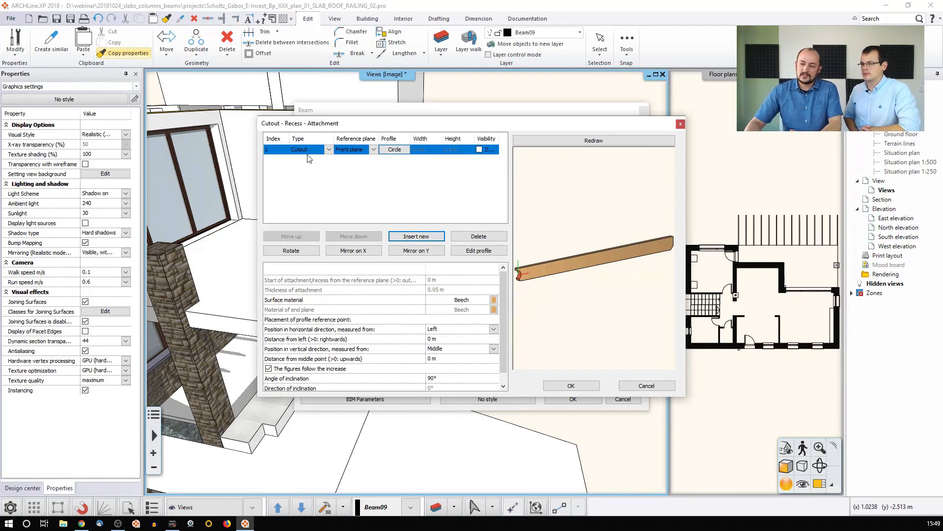
click(329, 150)
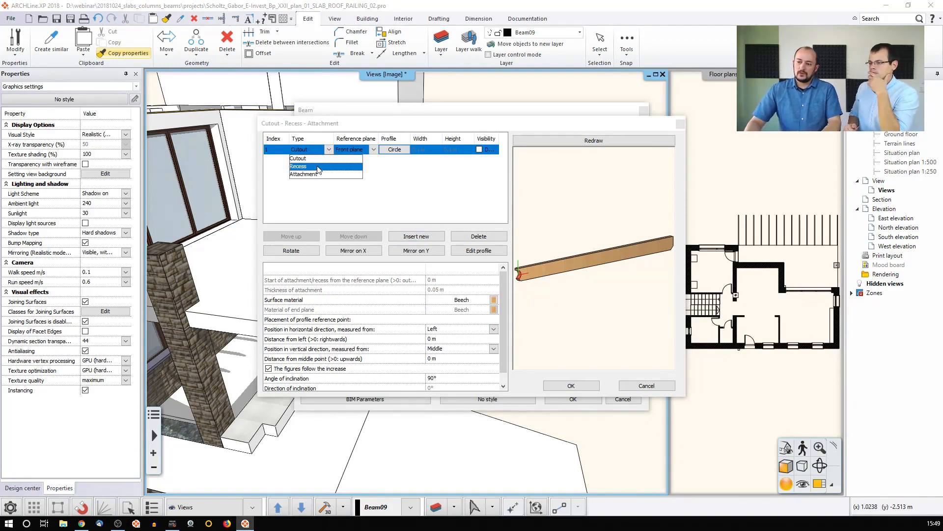
click(326, 150)
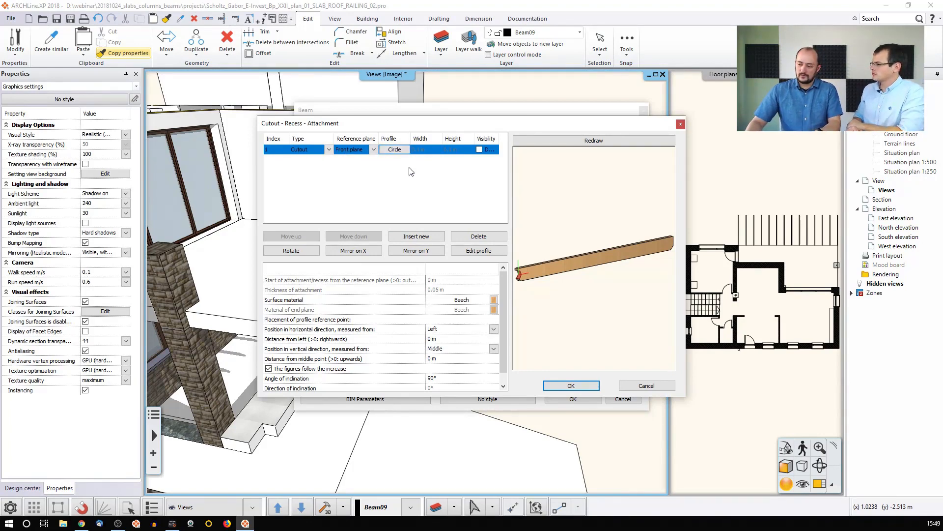
Set the reference point of the cutout's circle profile to the middle of its left edge.
scroll(576, 255, up, 5)
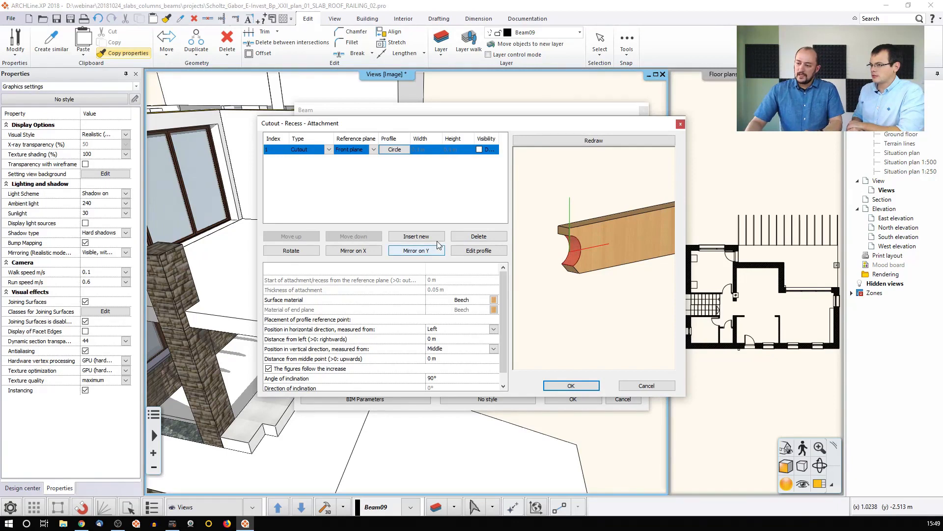
click(394, 150)
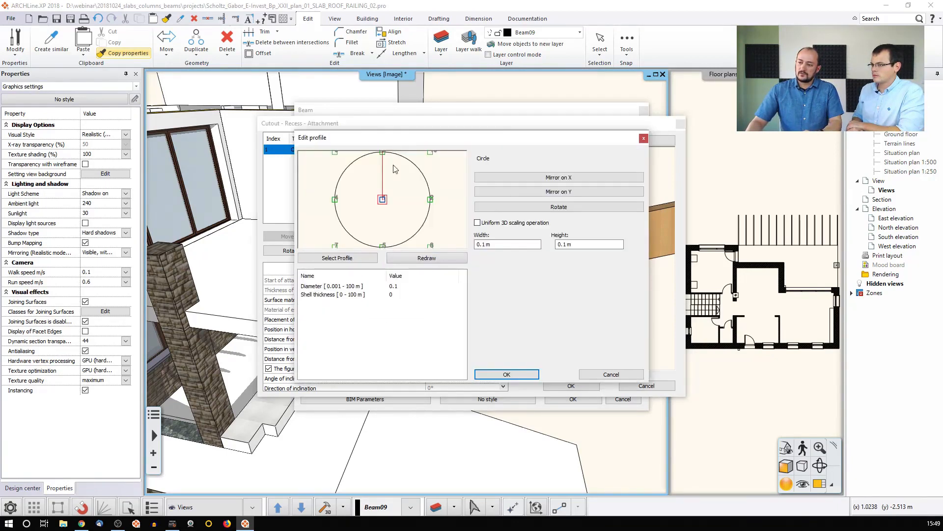
click(334, 199)
click(489, 372)
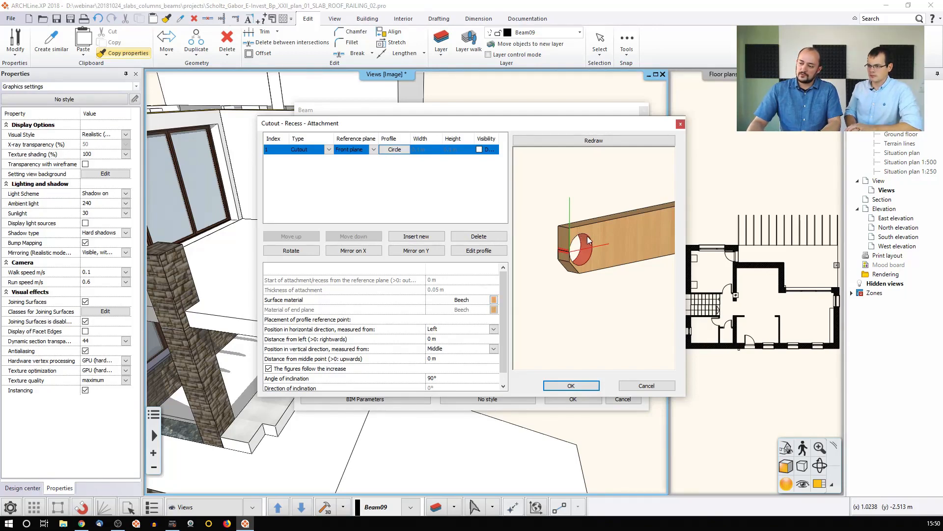
Set the cutout's distance from the left to 0.3 m and refresh the beam preview.
click(435, 339)
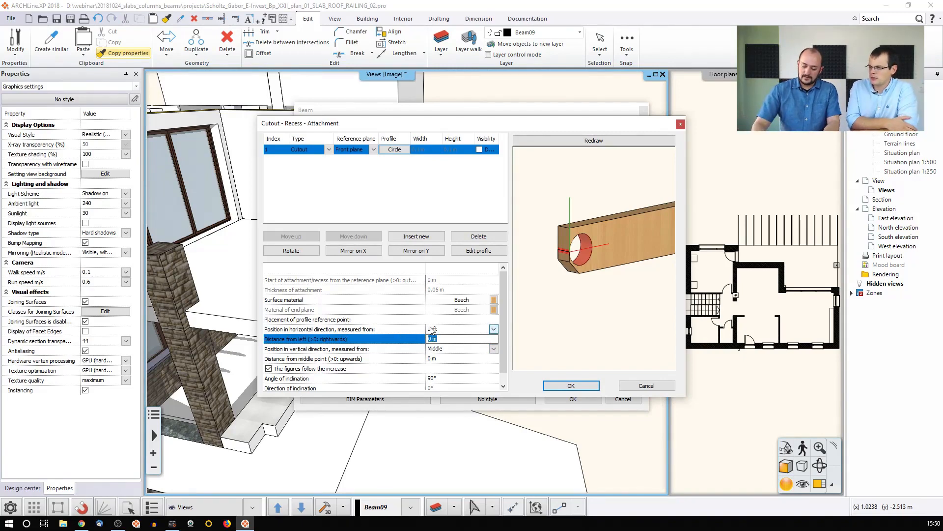
text(0,3)
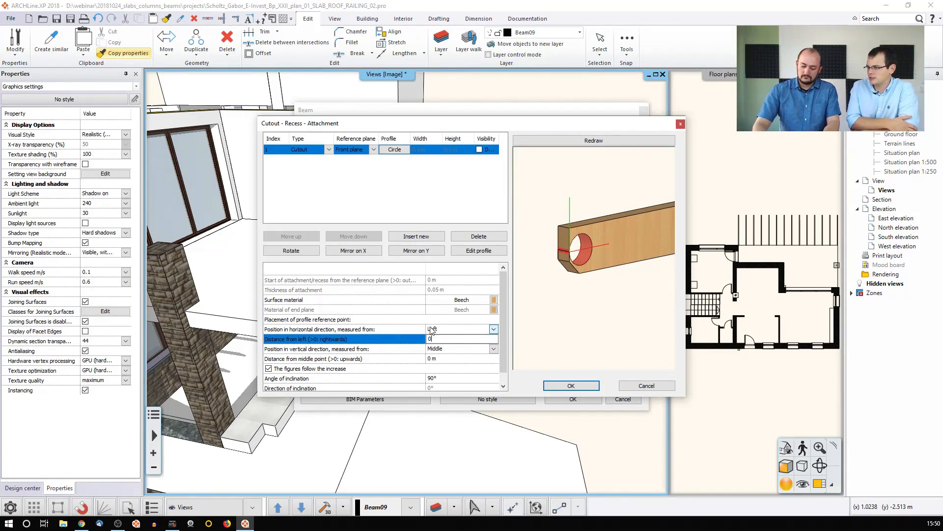
click(593, 142)
Try to set the circle profile's width and height to 0.05 m separately.
click(395, 149)
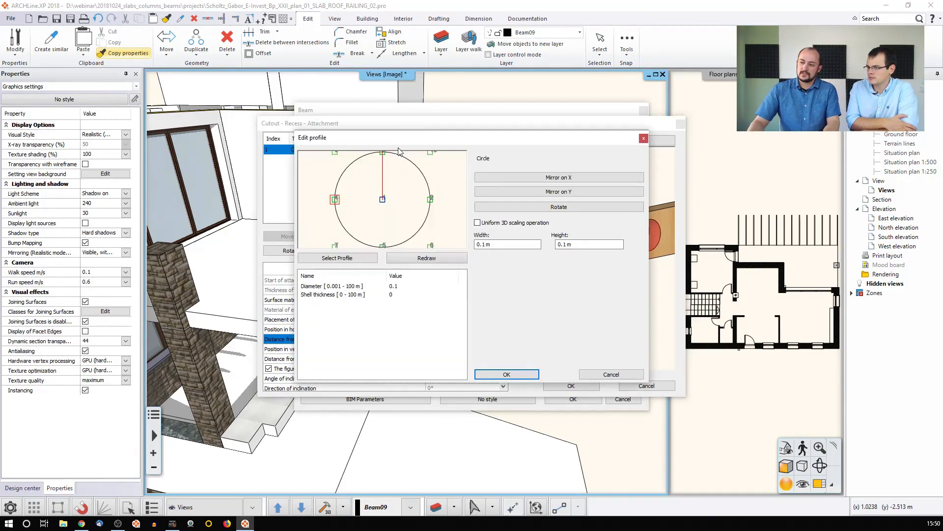
click(485, 243)
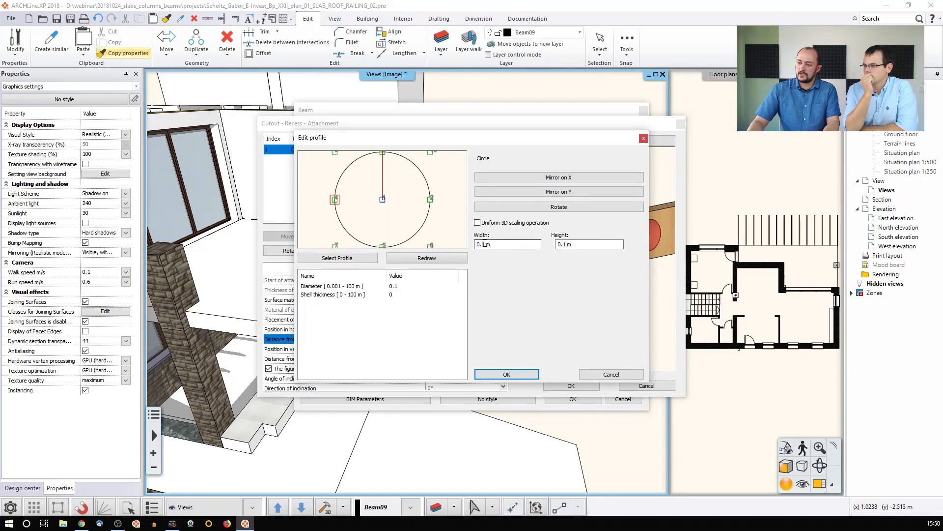
drag(485, 243, 514, 241)
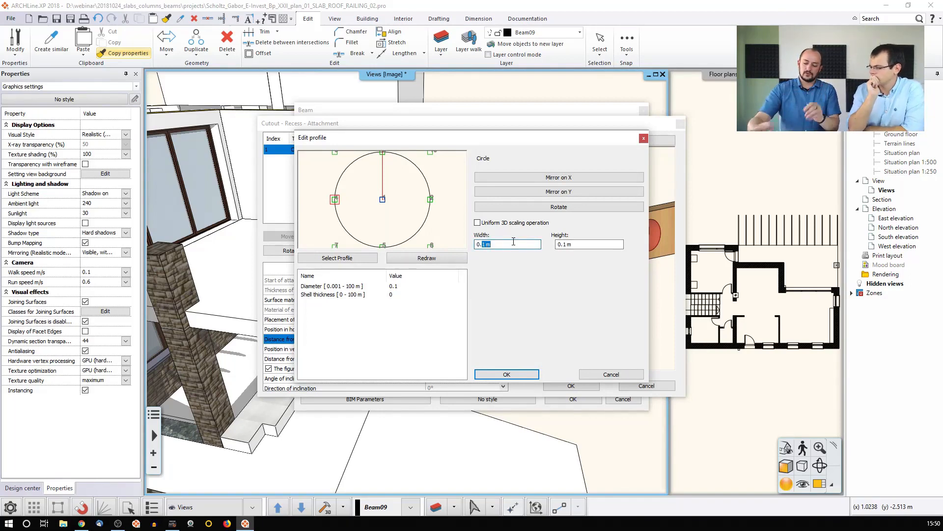
text(0,)
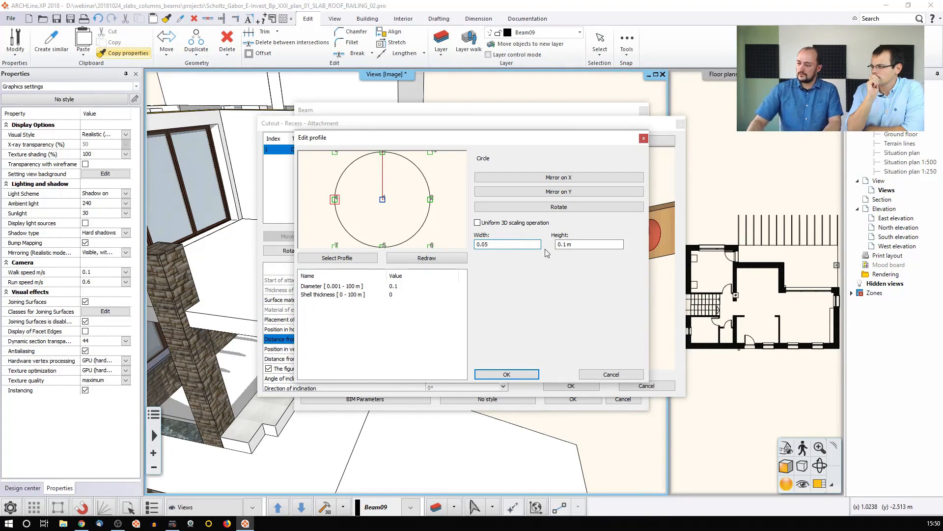
drag(562, 244, 610, 244)
text(05)
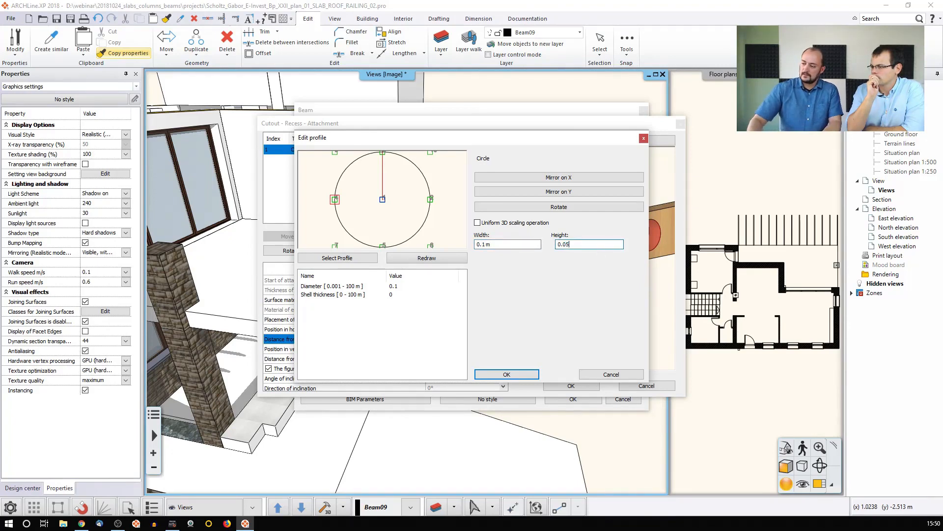
click(504, 374)
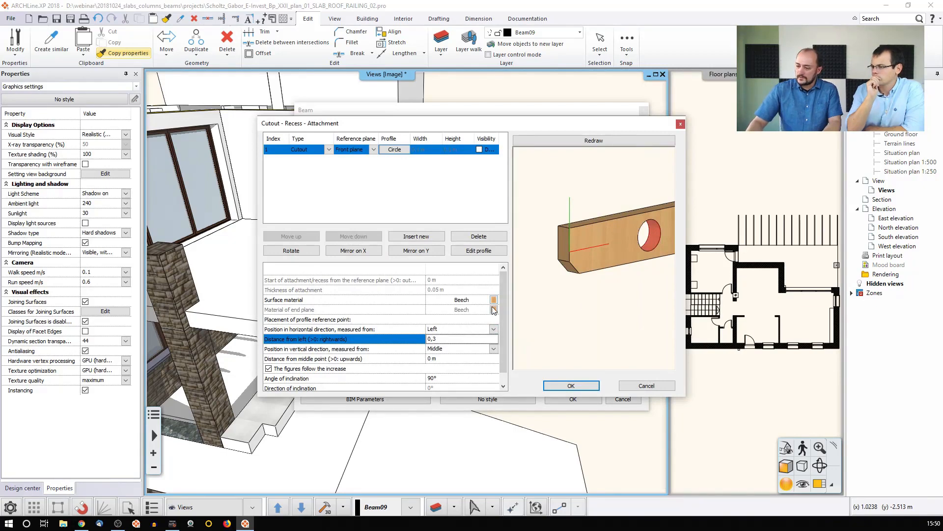
Enable uniform 3D scaling for the circle profile, set its width to 0.05 m, and inspect the hole in the beam preview.
click(395, 149)
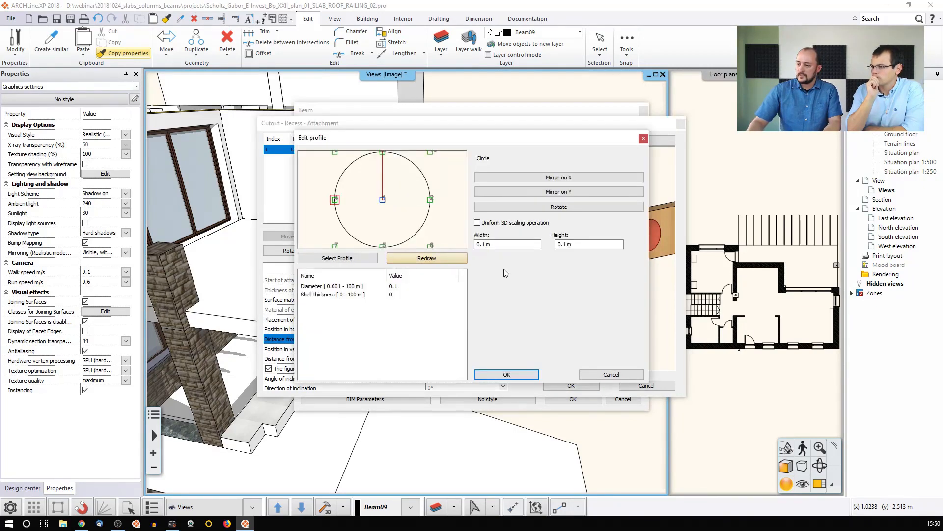
click(477, 223)
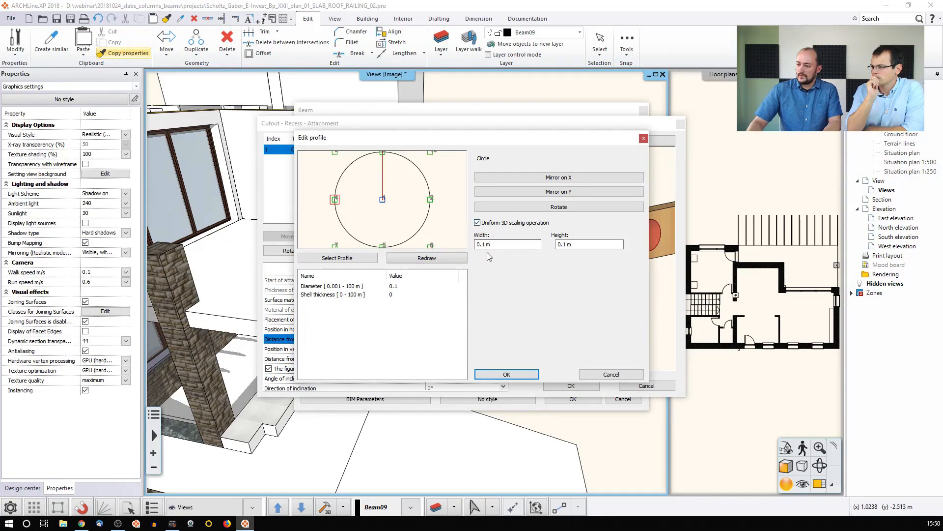
drag(482, 246, 532, 253)
text(0.05)
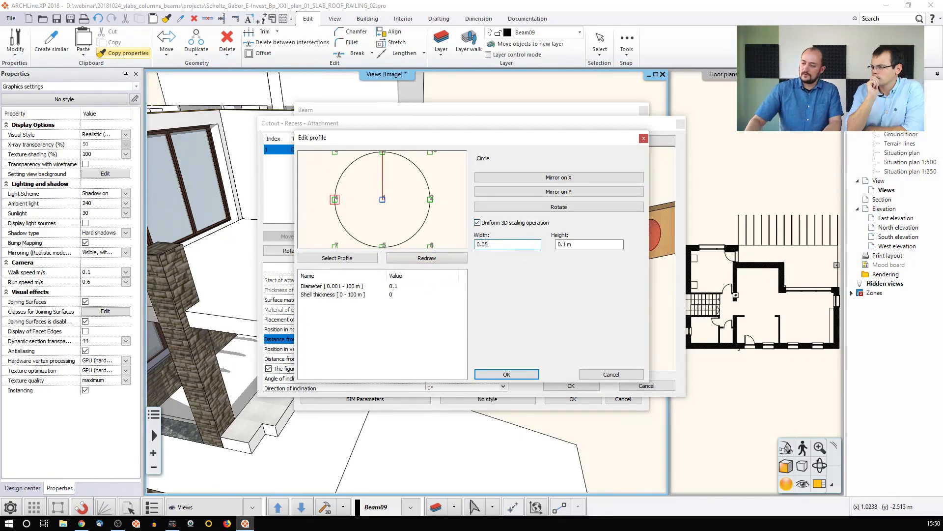
click(585, 245)
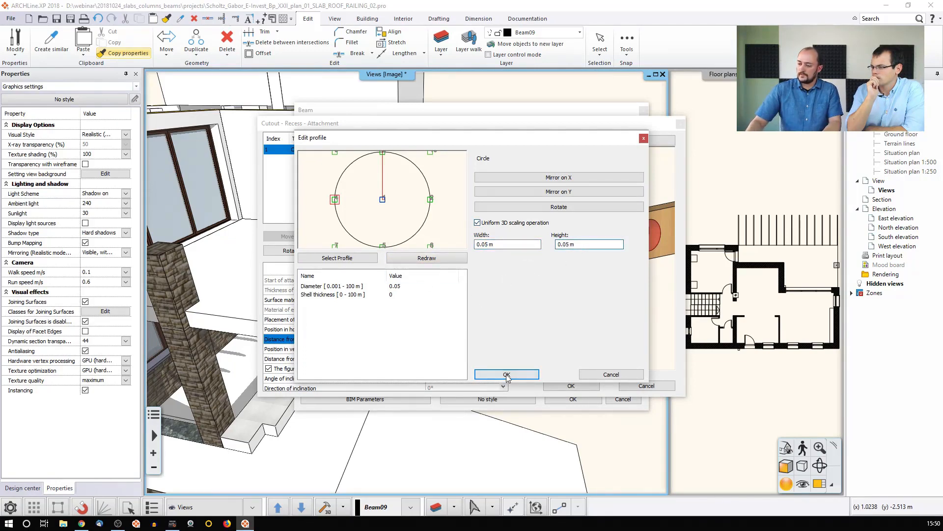
click(506, 374)
drag(624, 283, 598, 293)
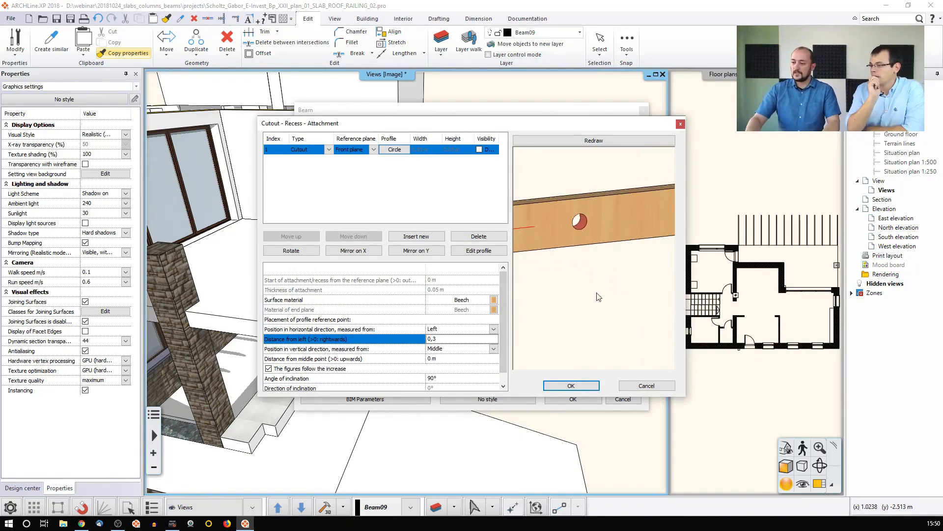
middle_drag(601, 293, 628, 299)
scroll(618, 313, down, 2)
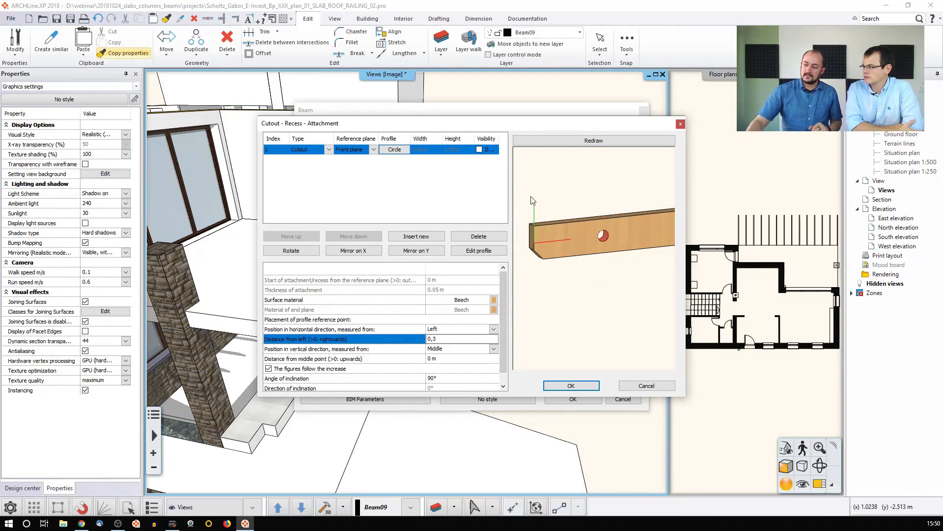
scroll(535, 229, down, 1)
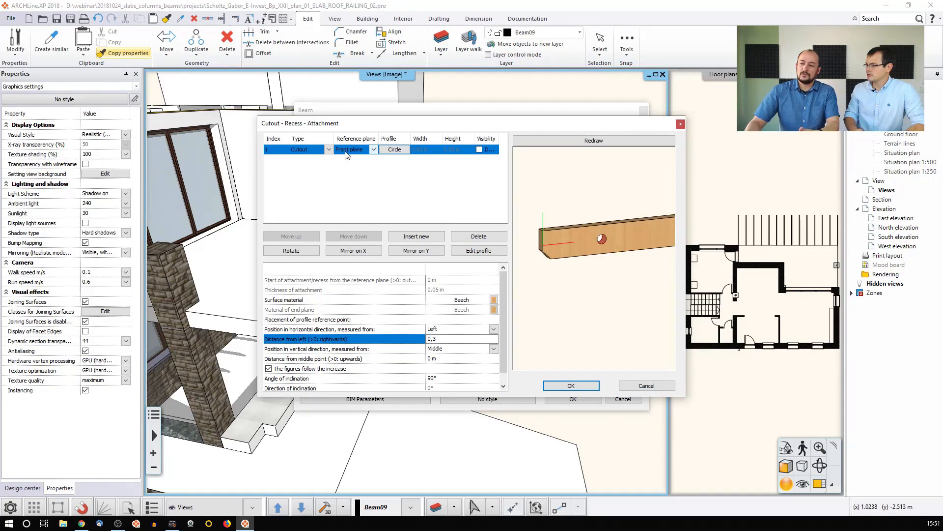
Switch the circular entry to Attachment to preview it on the beam, and return it to Cutout.
click(328, 150)
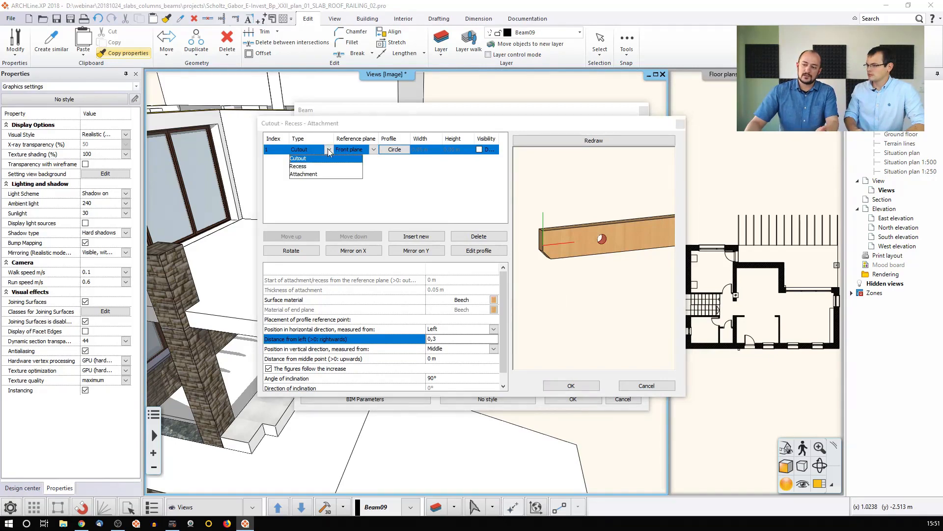
click(300, 177)
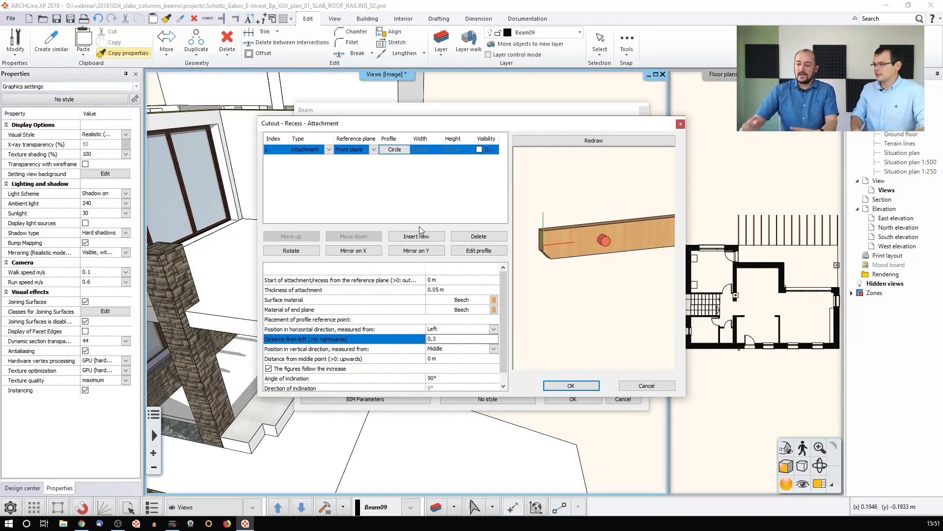
click(329, 150)
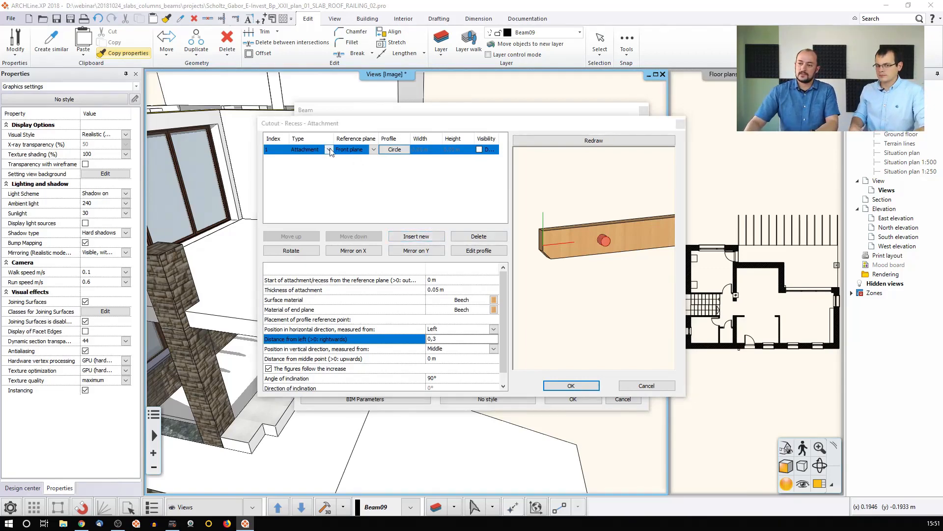
click(301, 158)
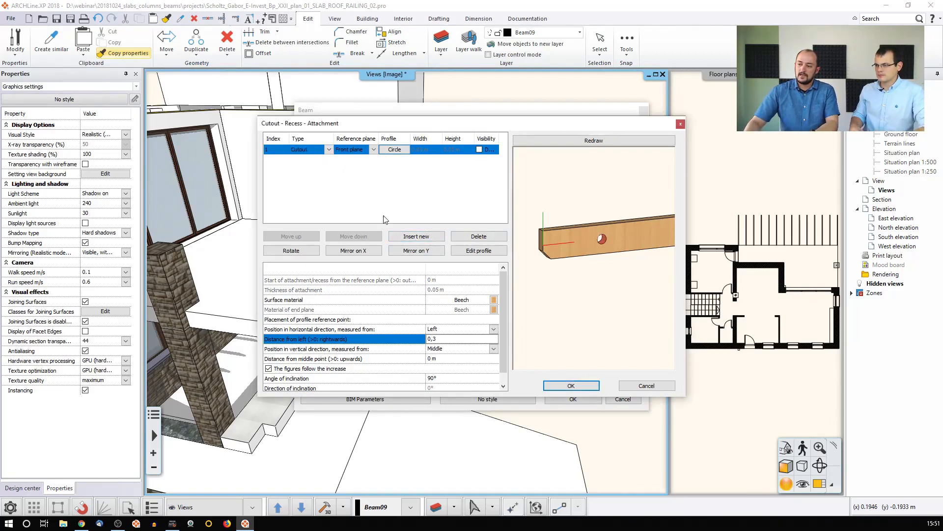
Insert a second entry on the beam and set its type to Recess.
click(416, 237)
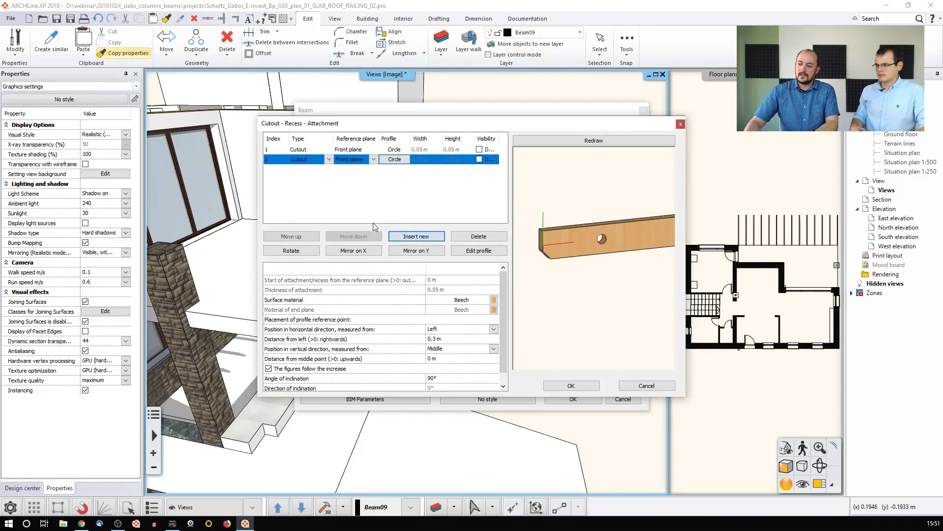
click(329, 159)
click(321, 177)
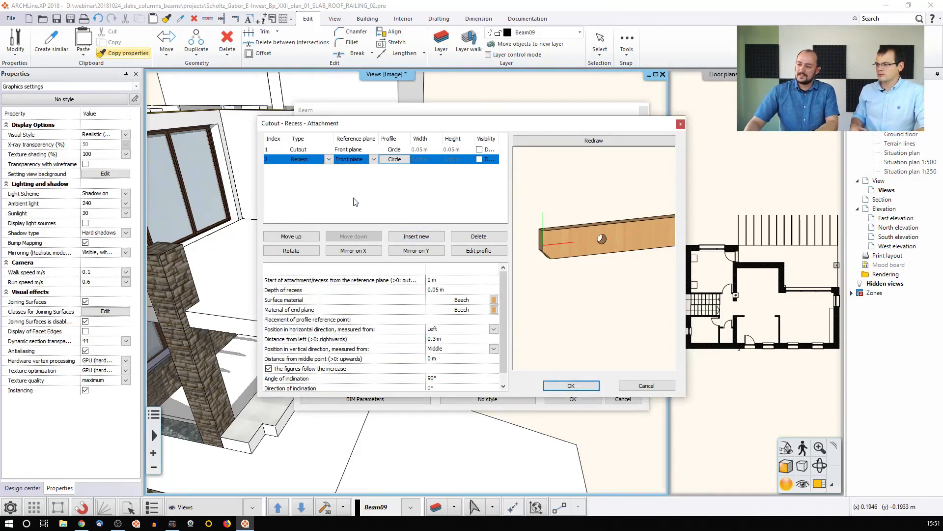
Replace the recess's circle profile with the Rectangle profile, found by searching the profile library for "rectangle".
scroll(596, 290, down, 3)
middle_drag(607, 296, 576, 271)
scroll(585, 247, up, 5)
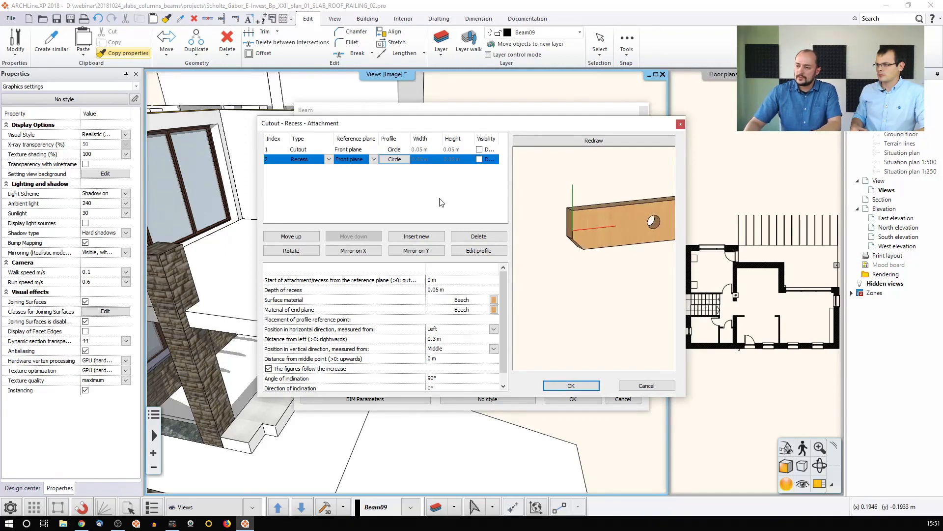
double_click(395, 160)
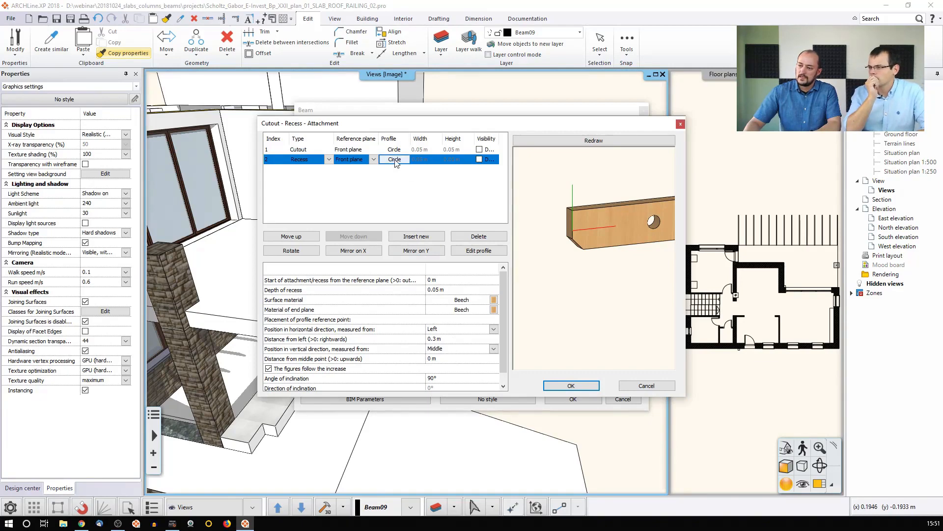
click(337, 257)
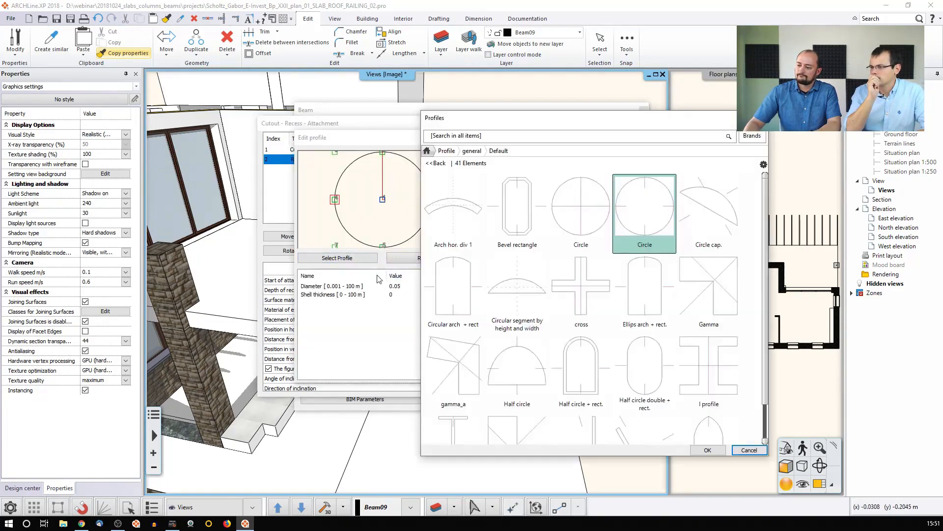
click(447, 150)
click(453, 136)
text(rec)
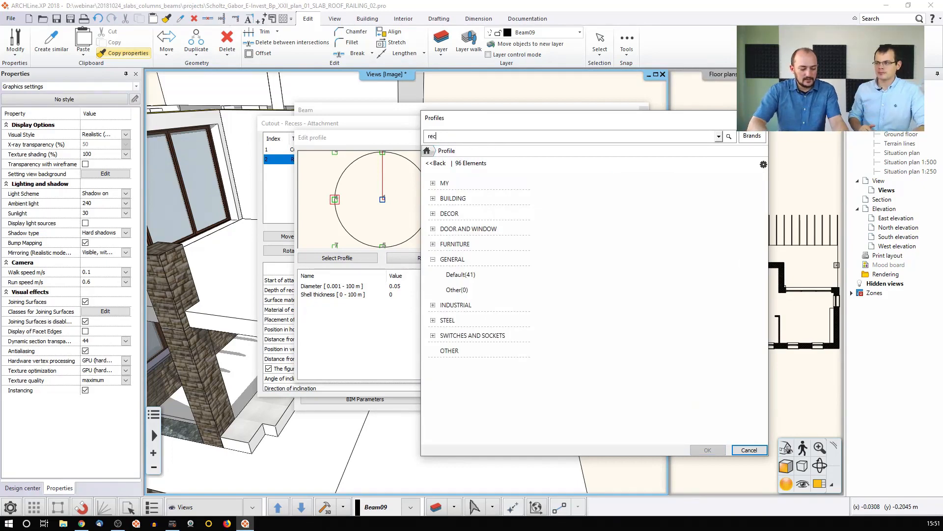
text(tangle)
key(Return)
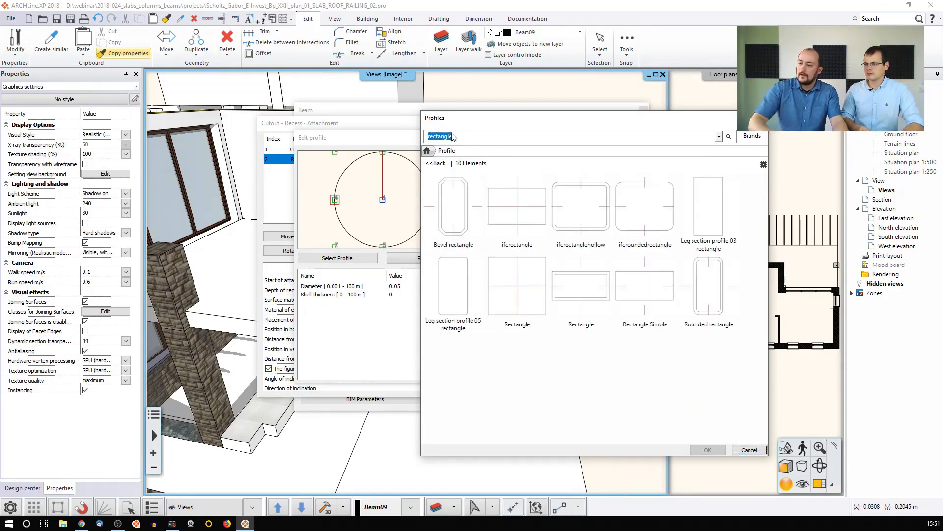
click(516, 290)
click(712, 454)
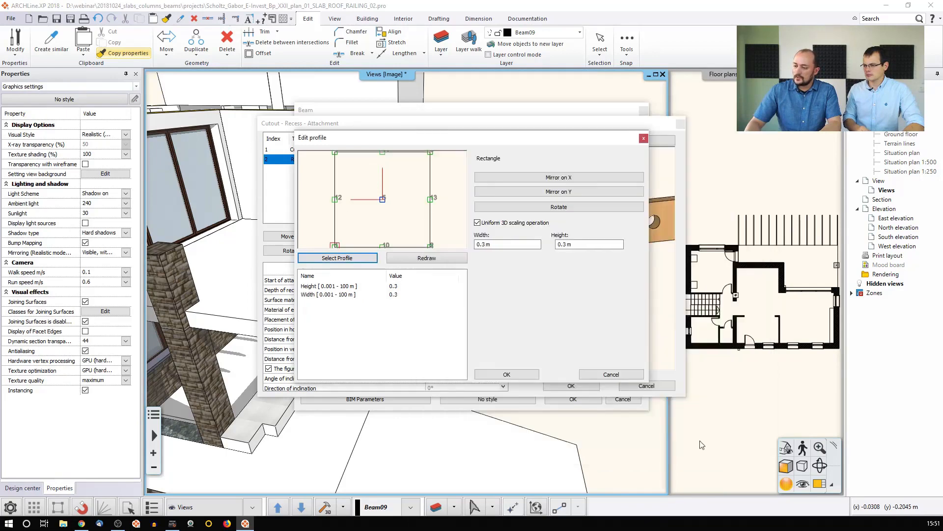
Set the rectangle profile's width to 0.1 m with uniform scaling and apply it to the recess.
drag(482, 244, 541, 249)
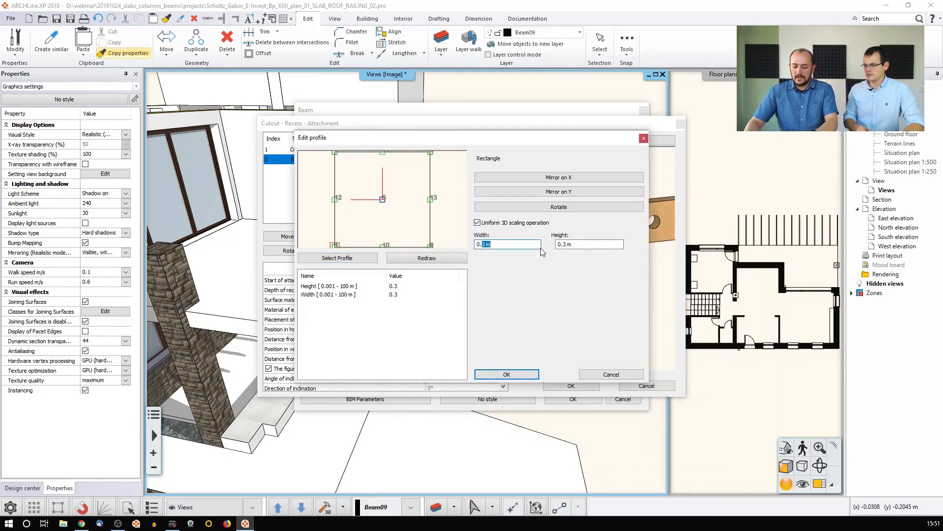
text(1)
click(592, 245)
click(507, 374)
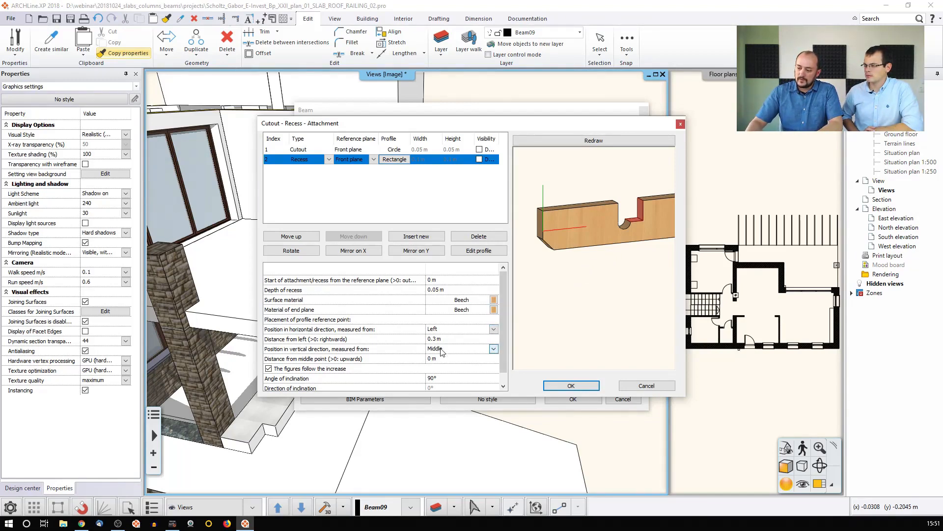
Try Top plane as the recess's reference plane and inspect the notch in the beam preview.
click(373, 160)
click(359, 180)
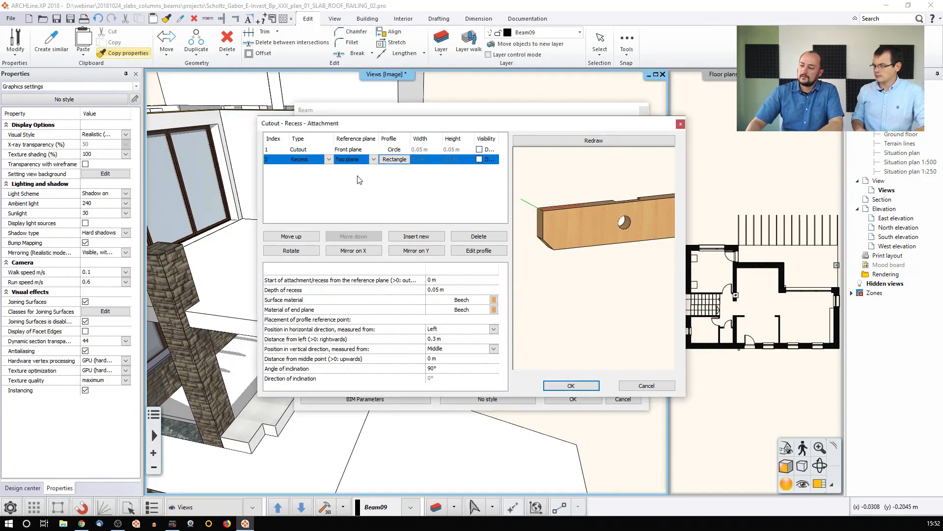
mouse_move(594, 241)
mouse_down()
mouse_move(585, 312)
mouse_move(592, 244)
mouse_up()
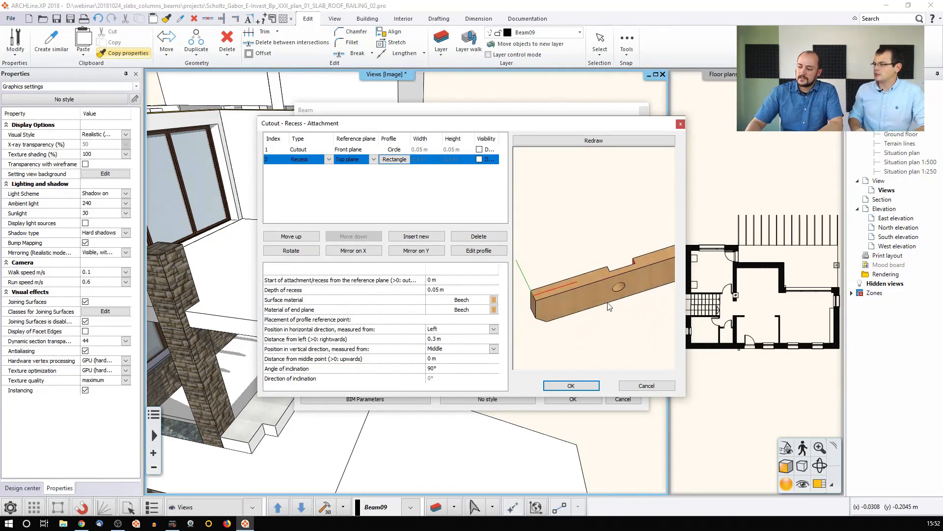
Set the recess's reference plane to Bottom plane and view the beam preview from below.
click(373, 160)
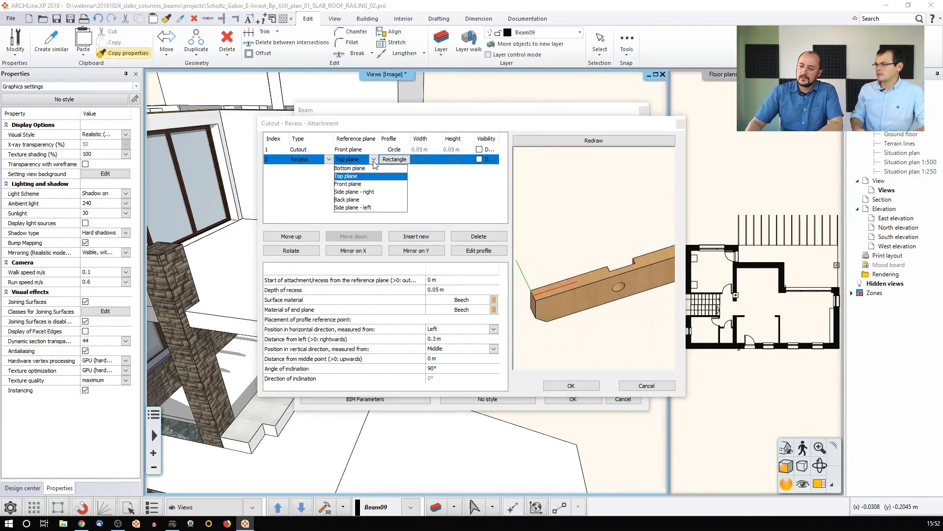
click(349, 168)
drag(607, 286, 605, 271)
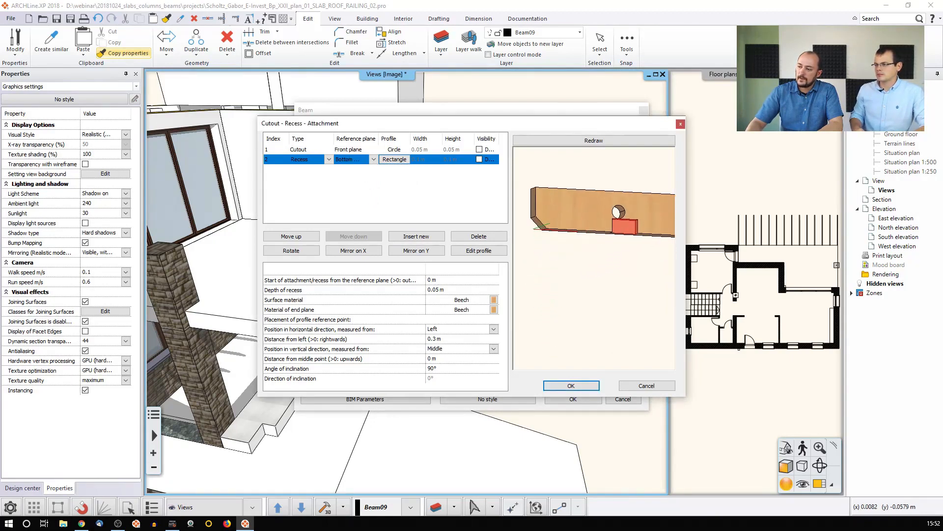
Try a recess depth of 0.1 m, set it to 0.02 m, and inspect the recess in the preview.
click(443, 291)
click(436, 291)
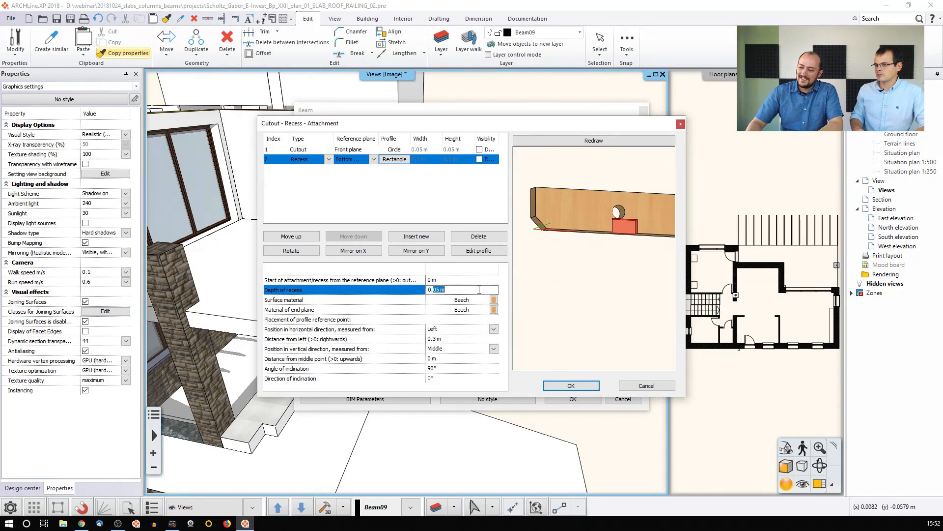
text(1)
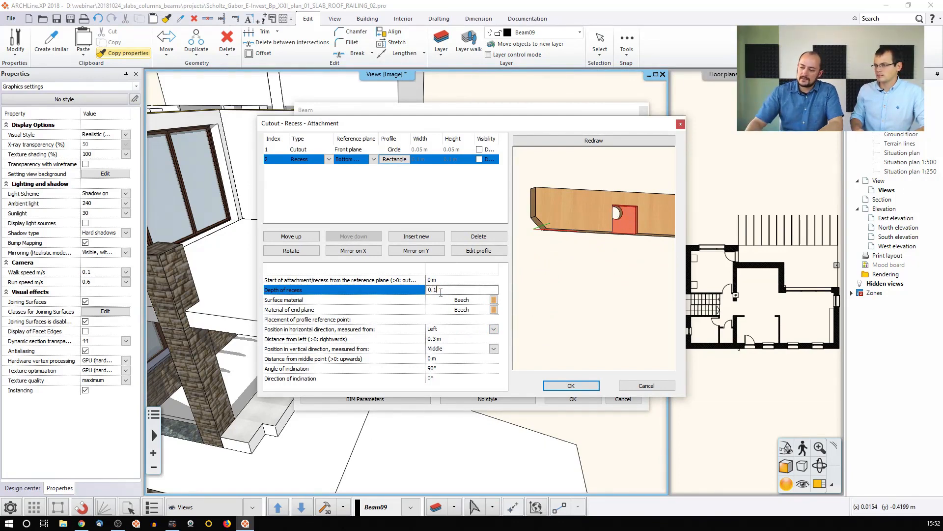
text(2)
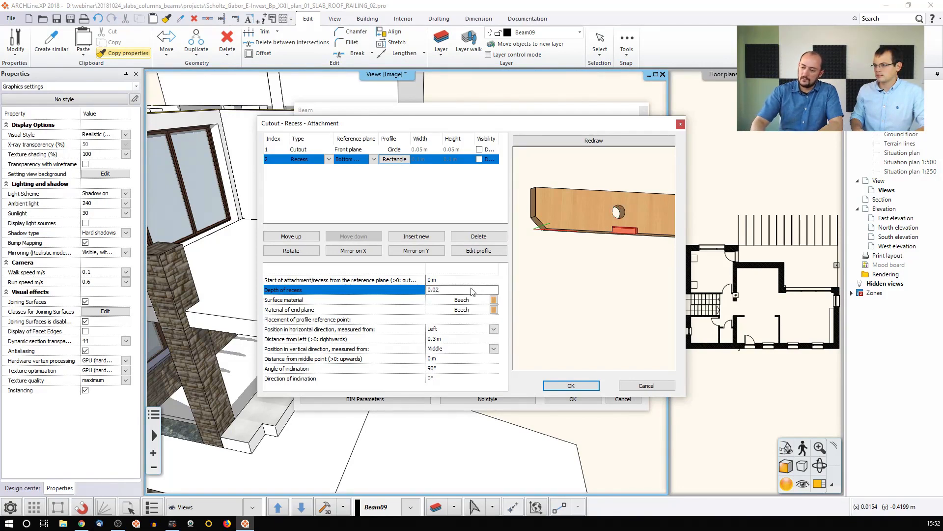
drag(589, 290, 554, 307)
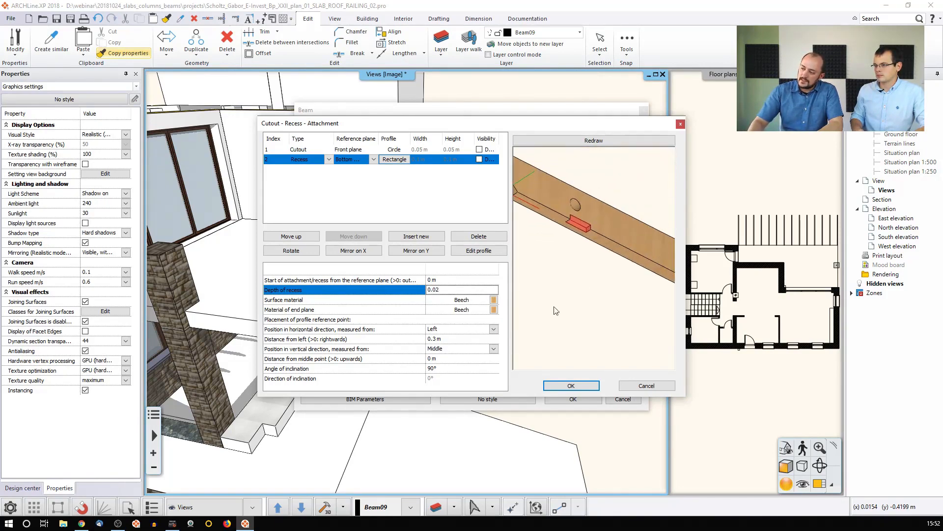
Move the rectangle profile's reference point to its centre and apply the cutout and recess settings to the beam.
click(394, 159)
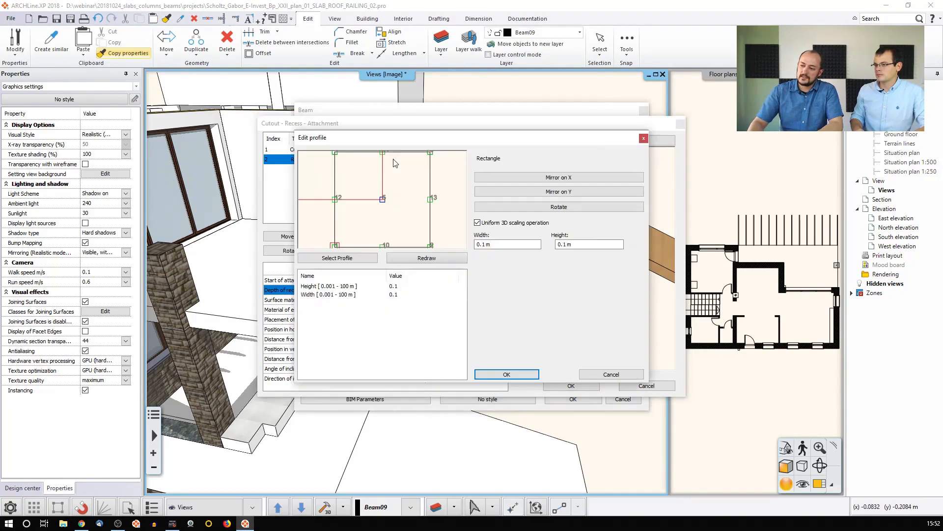
click(385, 200)
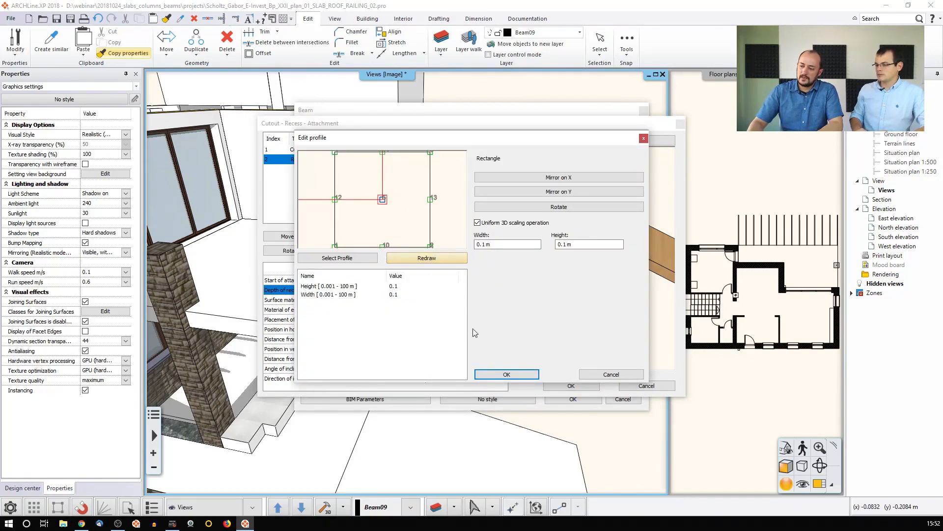
click(498, 373)
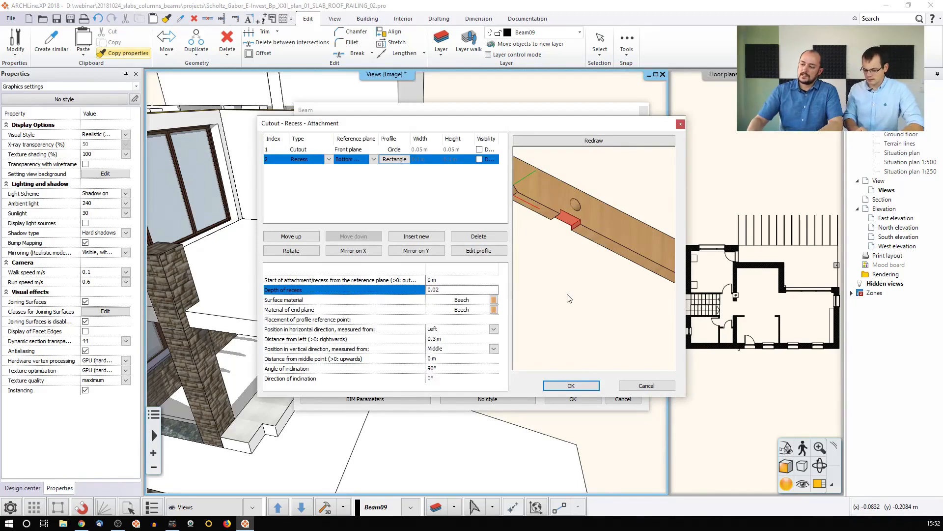
drag(569, 298, 586, 311)
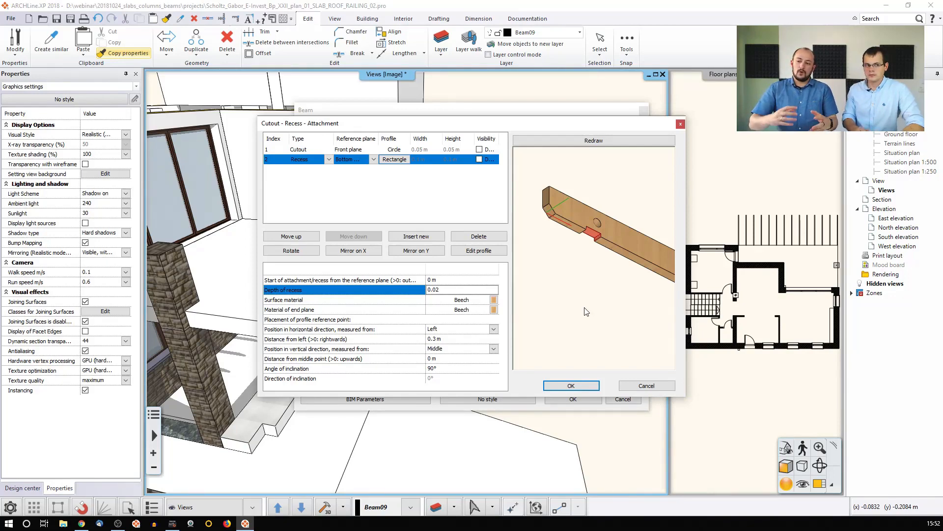
click(571, 385)
click(573, 400)
scroll(423, 317, up, 3)
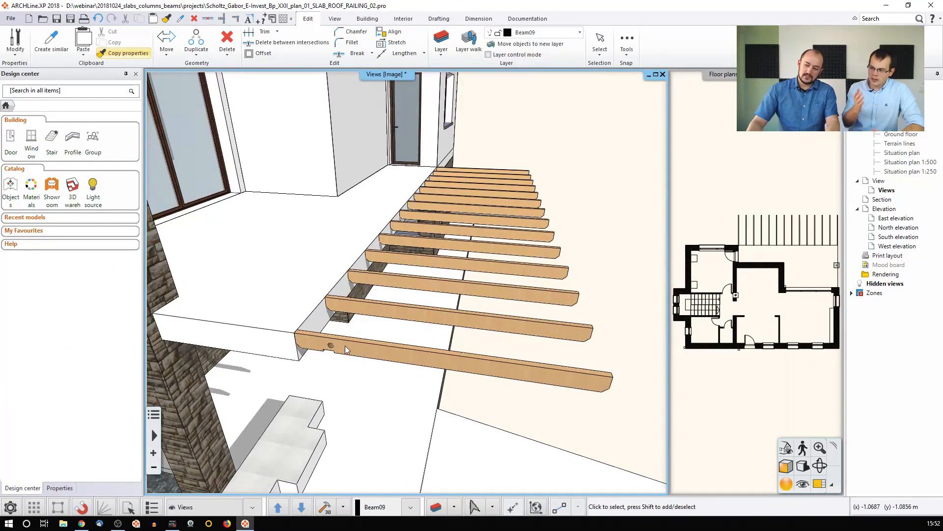
Copy the front pergola beam's properties, with its hole and recess, to all the other pergola beams.
click(317, 334)
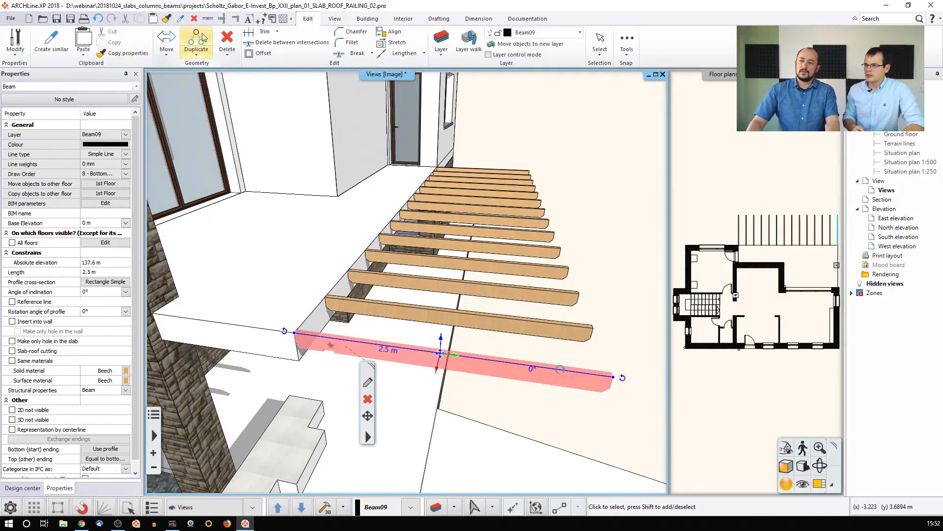
click(166, 19)
click(505, 373)
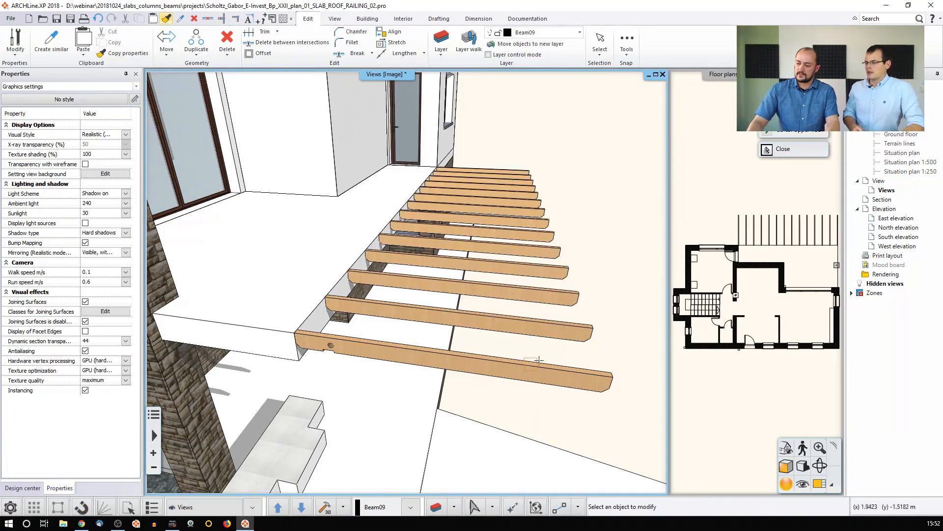
drag(624, 344, 512, 144)
key(Return)
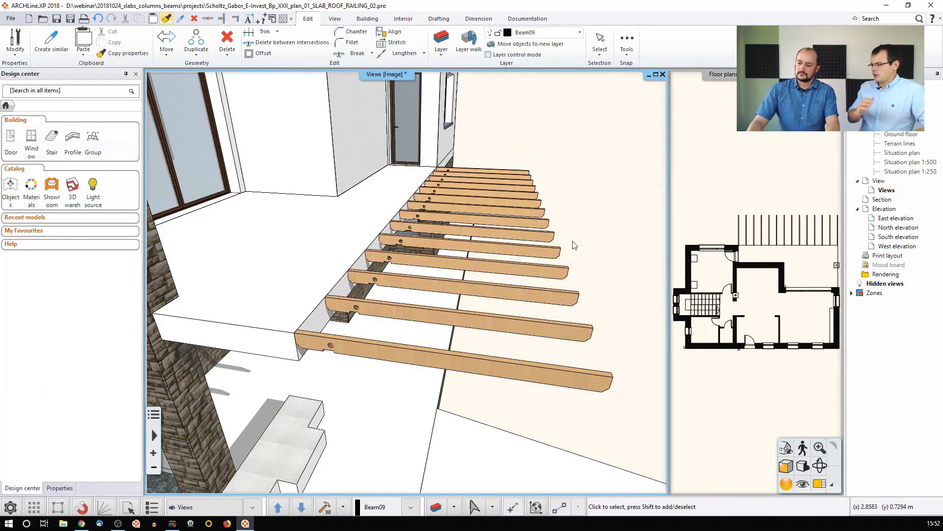
View the house's stairwell side in 3D and bring the stairwell's outer wall into close view on the floor plan.
scroll(537, 243, down, 1)
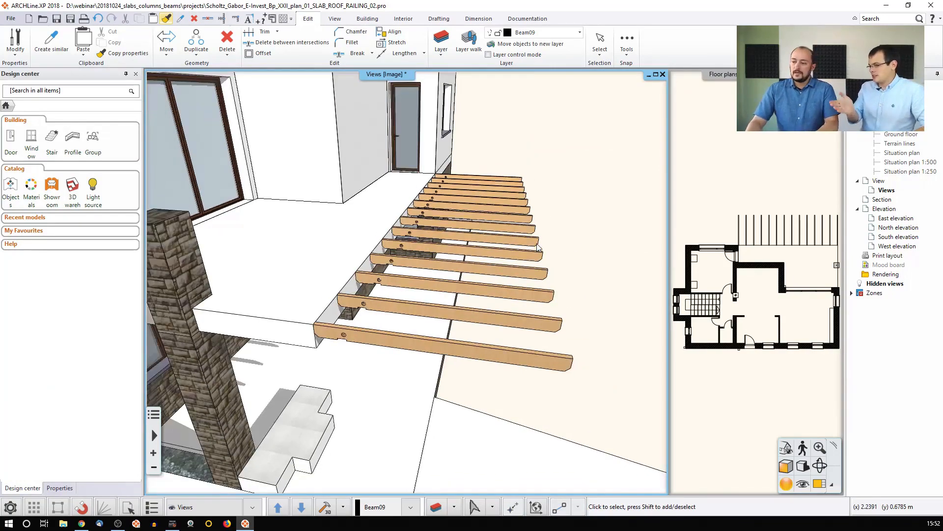
middle_drag(548, 224, 389, 241)
scroll(414, 250, down, 2)
scroll(414, 250, down, 1)
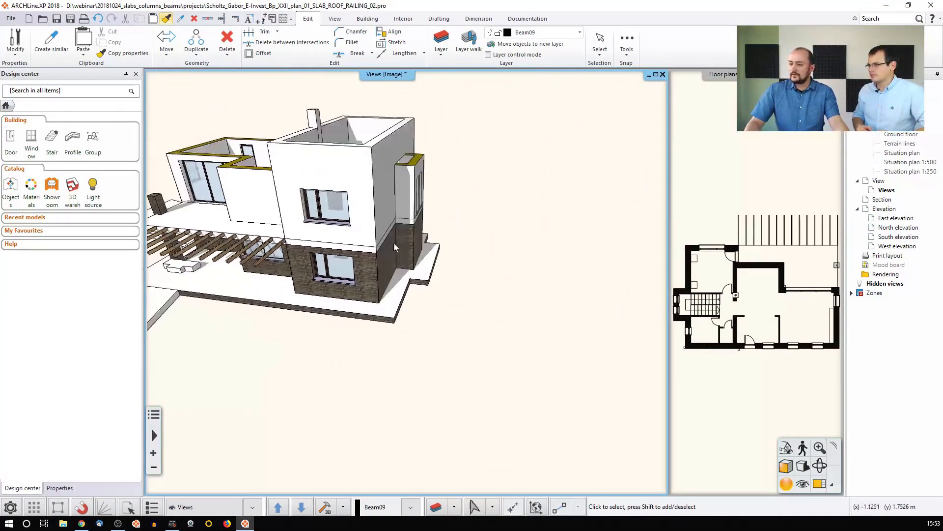
scroll(383, 212, up, 3)
click(690, 285)
scroll(691, 285, up, 2)
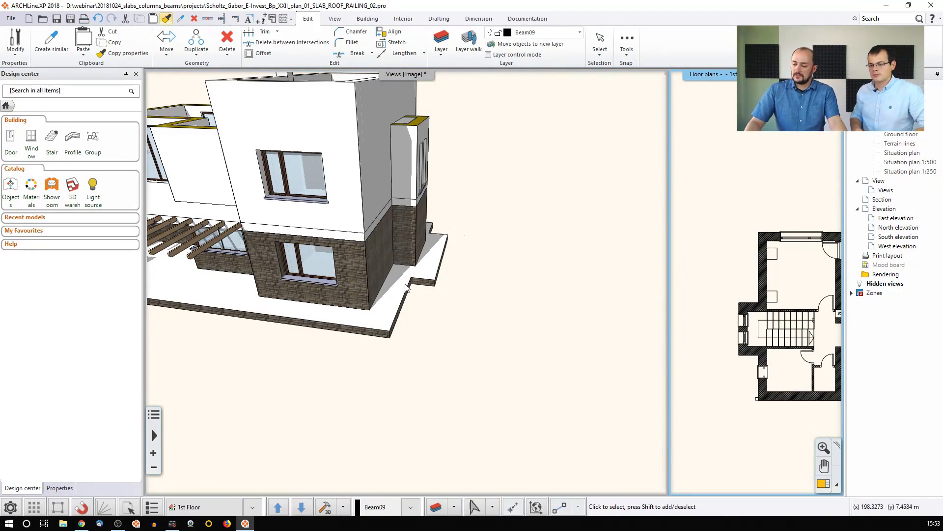
scroll(694, 308, up, 4)
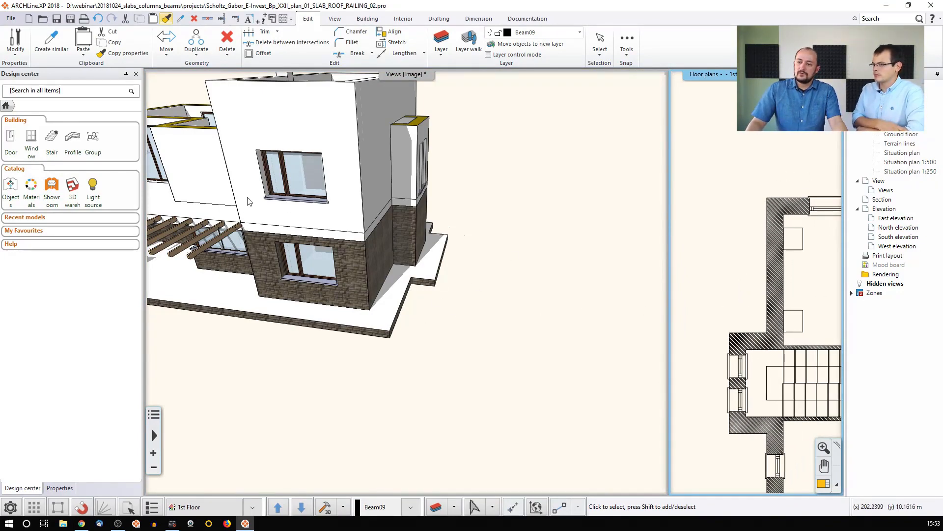
click(367, 20)
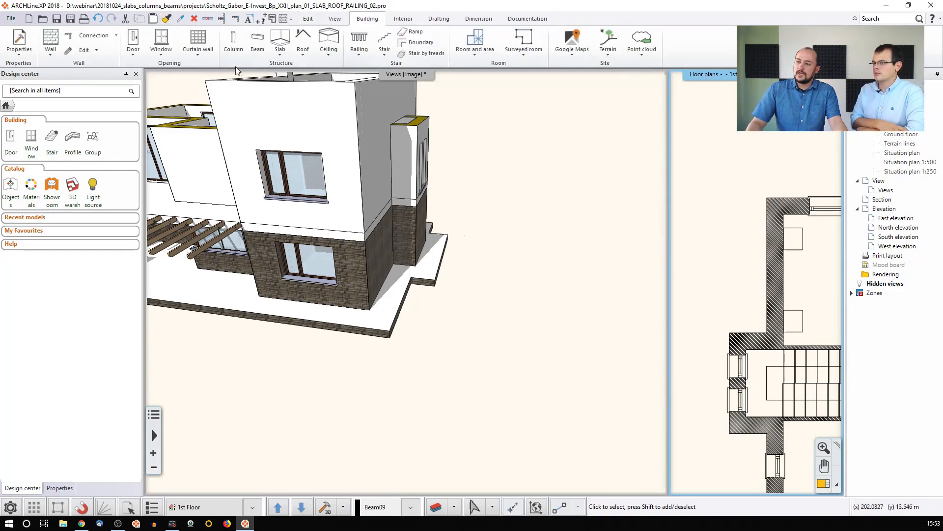
click(256, 45)
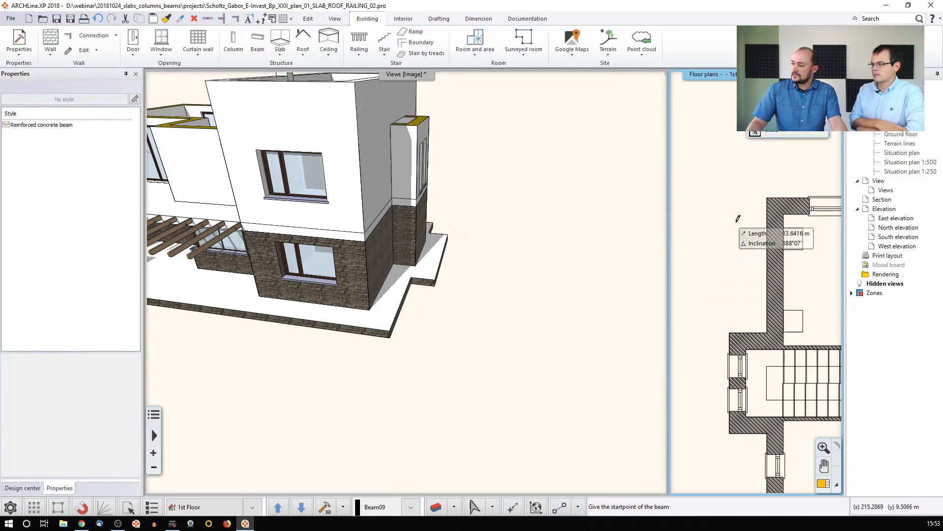
click(766, 198)
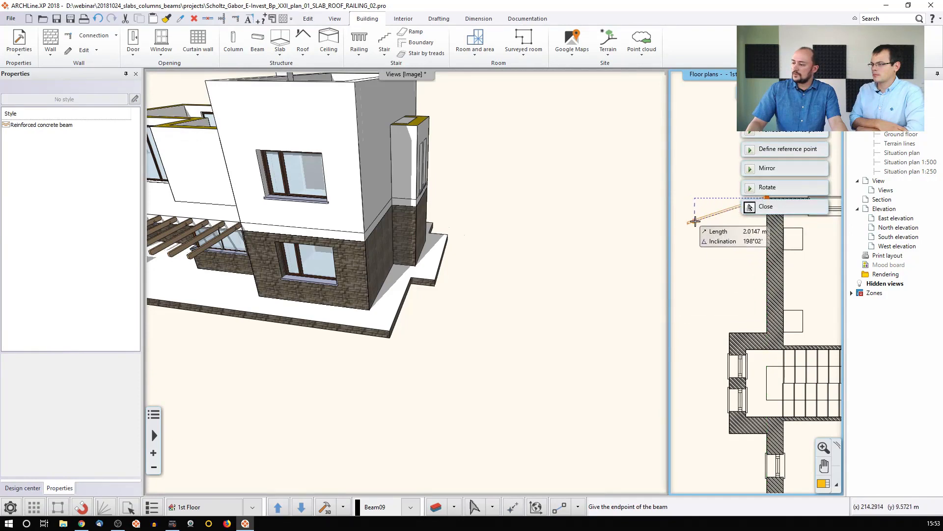
key(Escape)
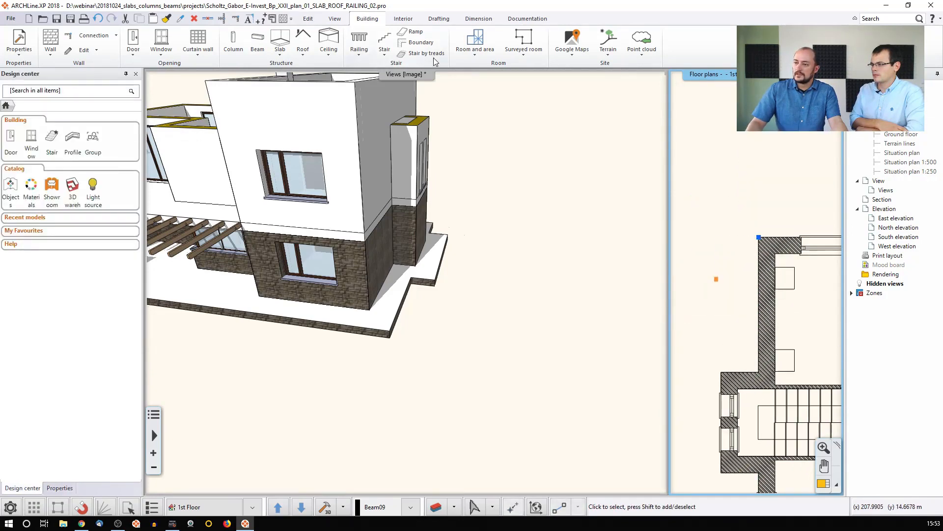
Draw a 3 m beam straight outward from the wall corner beside the stairwell on the floor plan.
click(258, 44)
click(765, 379)
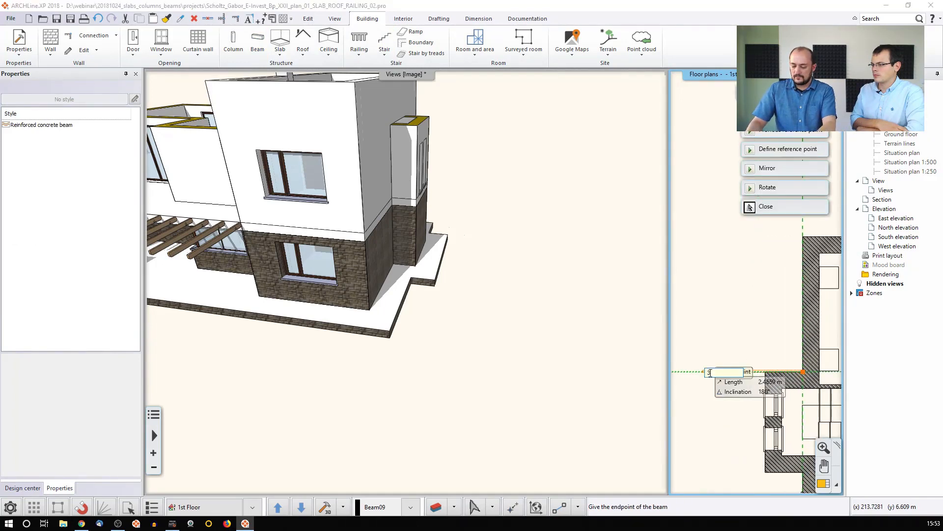
click(690, 371)
Select the new 3 m beam and set its angle of inclination to 10°.
click(720, 372)
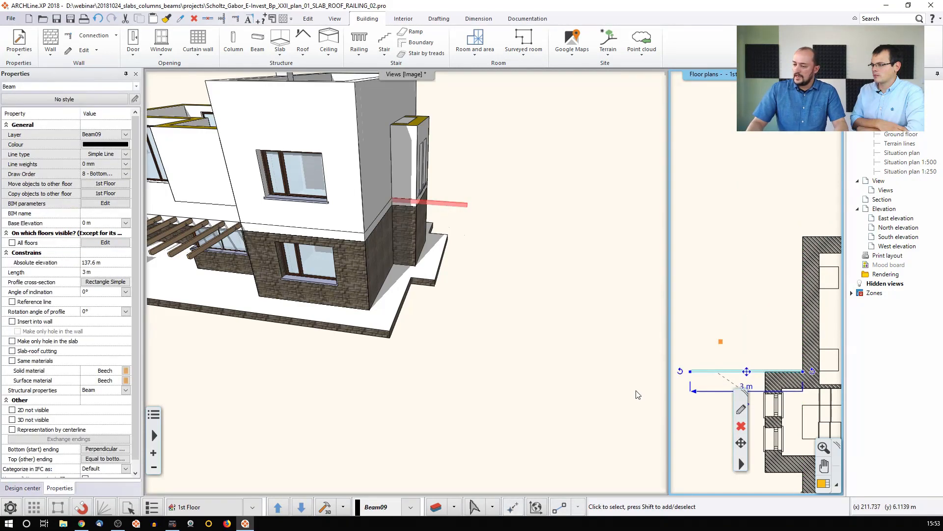
click(100, 293)
text(10)
key(Return)
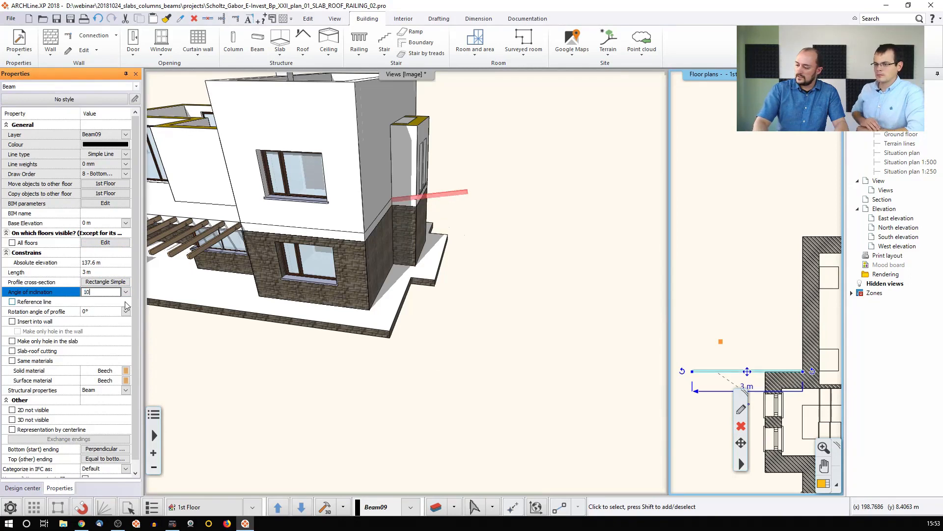
Set the beam's angle of inclination to -10° (350°) so it slopes down away from the wall.
click(110, 293)
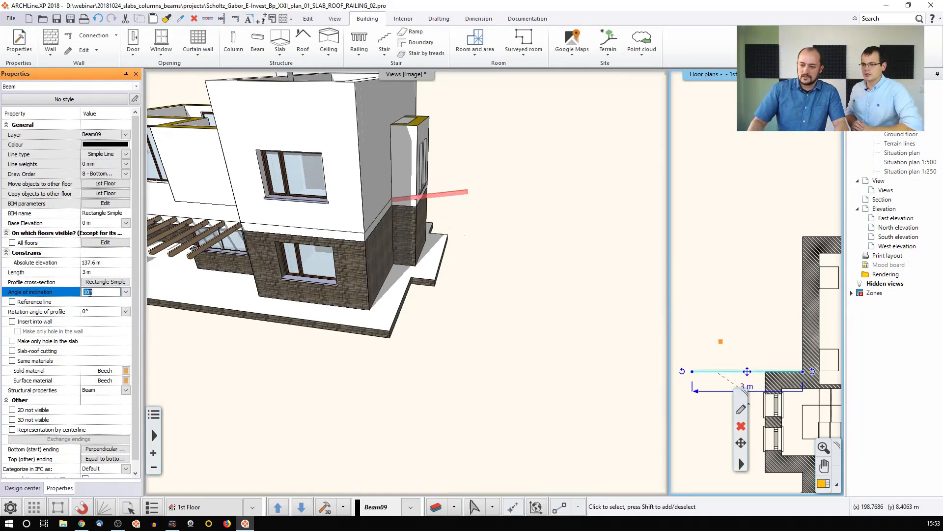
text(-)
key(Return)
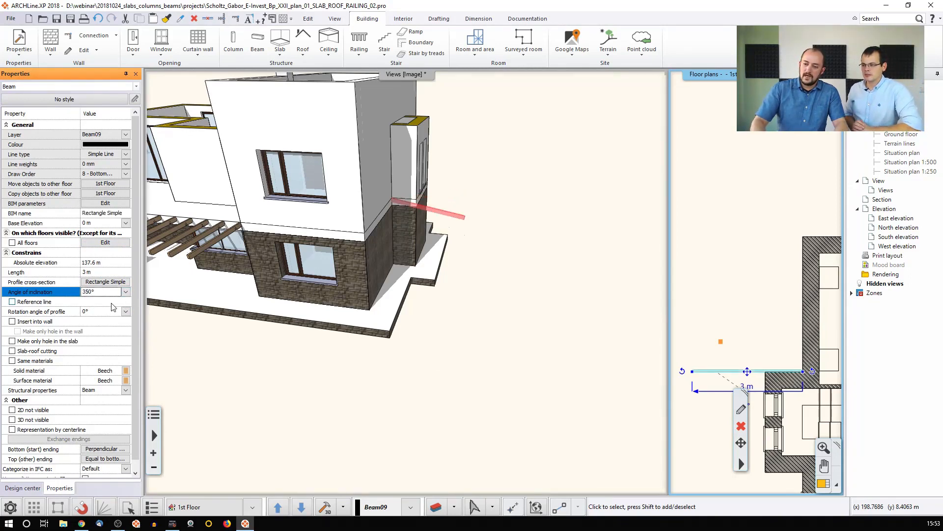
click(740, 308)
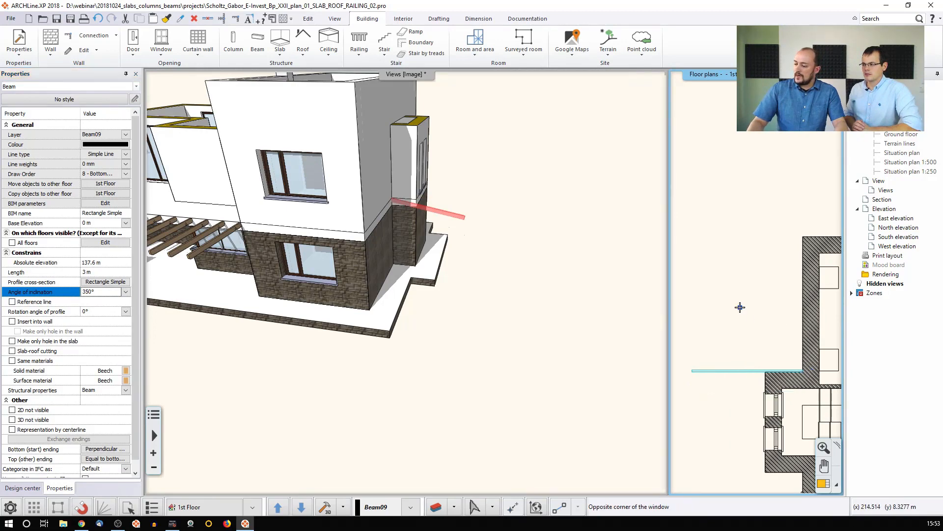
Turn the inclined beam into an arch beam with the bulge direction Upside and a chord height of 0.2 m.
click(733, 374)
click(735, 371)
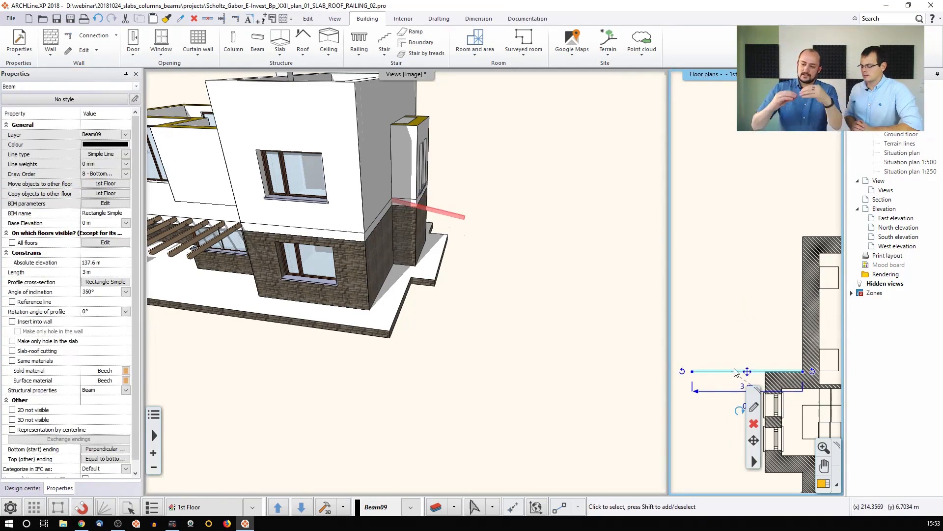
click(754, 407)
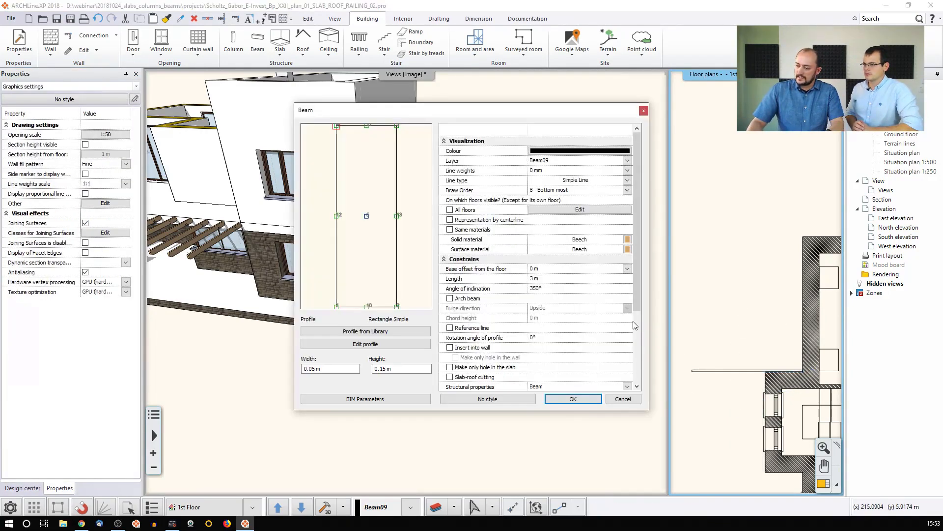
click(450, 299)
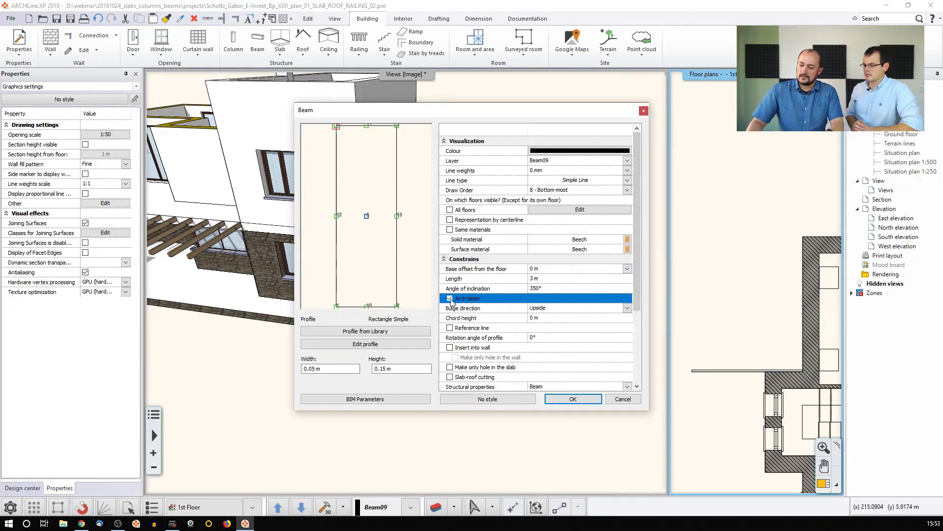
click(536, 313)
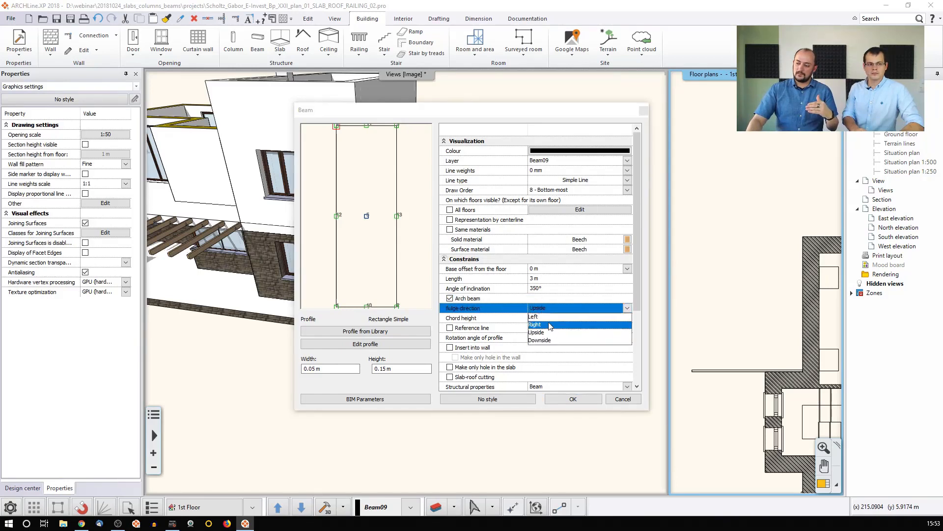
click(545, 318)
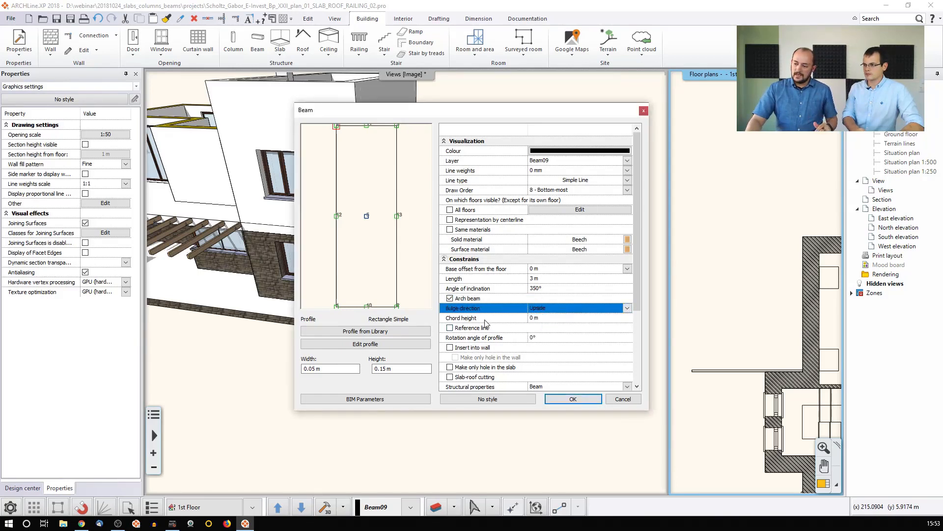
click(541, 319)
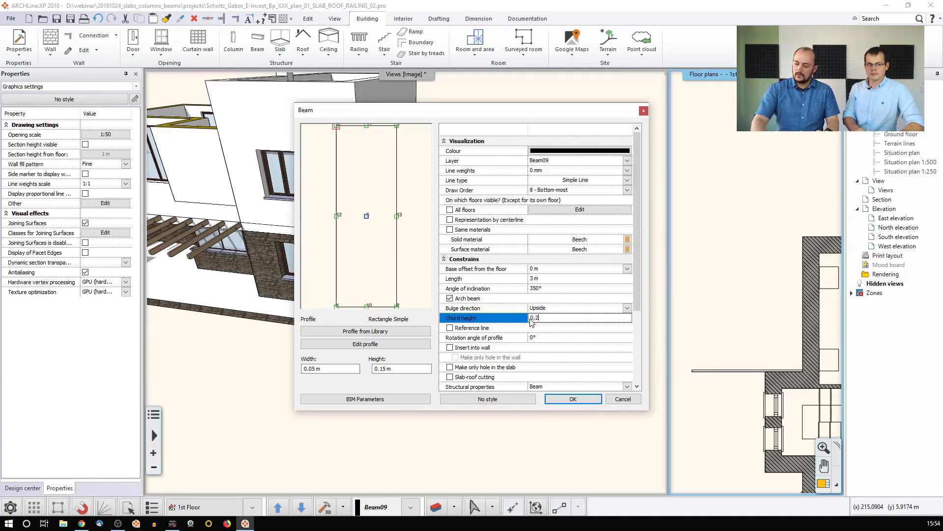
click(574, 397)
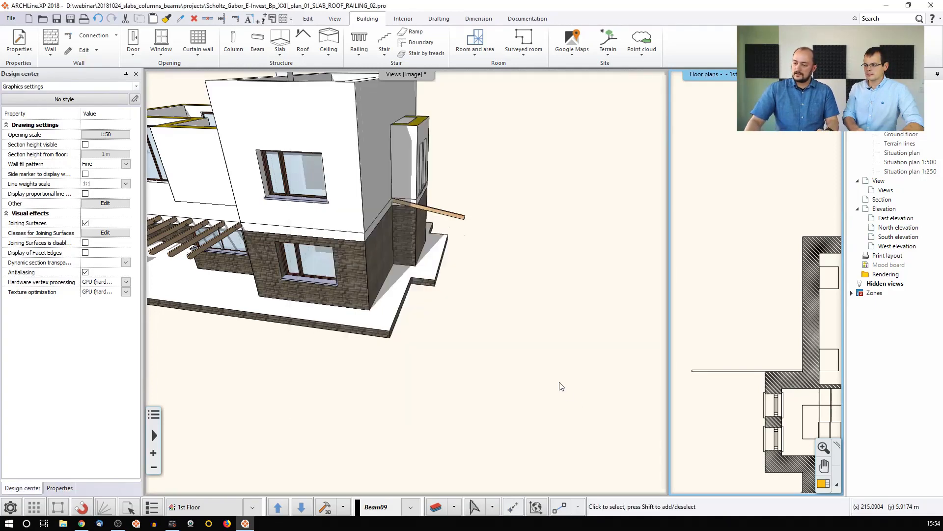
Array the arched beam with 9 copies along the outer wall, from its wall-side endpoint to the wall's far corner.
click(722, 371)
click(317, 21)
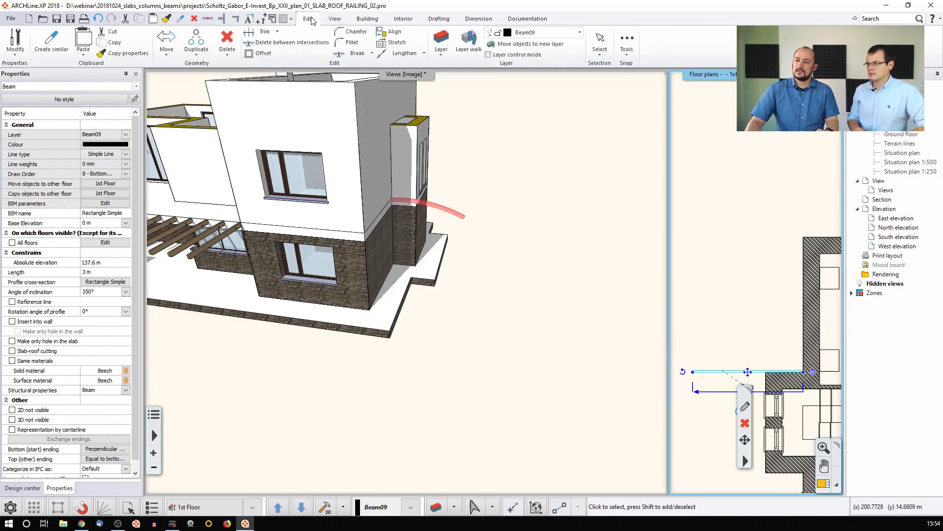
click(196, 53)
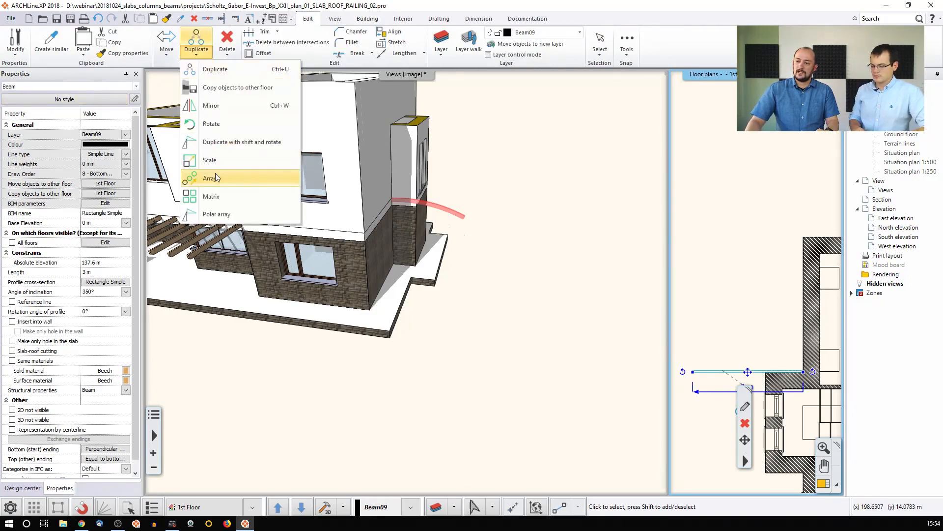
click(212, 179)
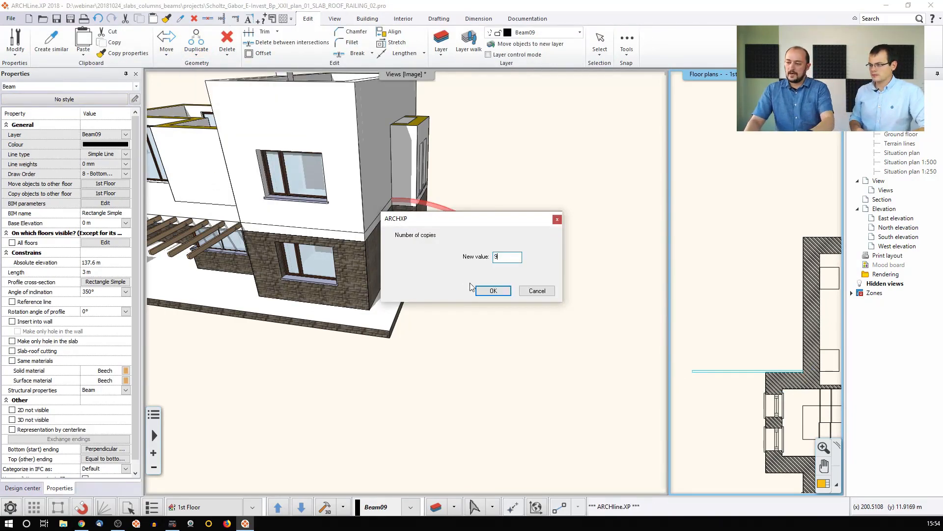
text(9)
click(494, 290)
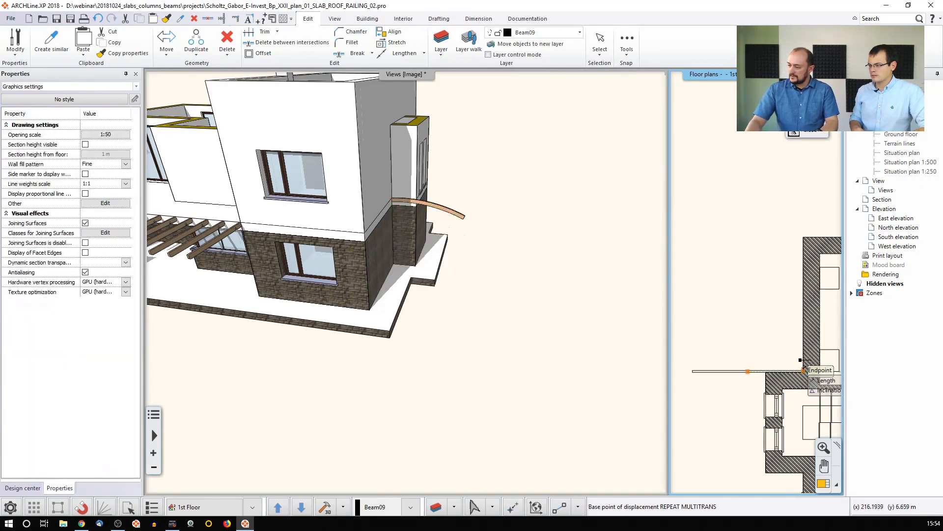
click(804, 370)
click(803, 238)
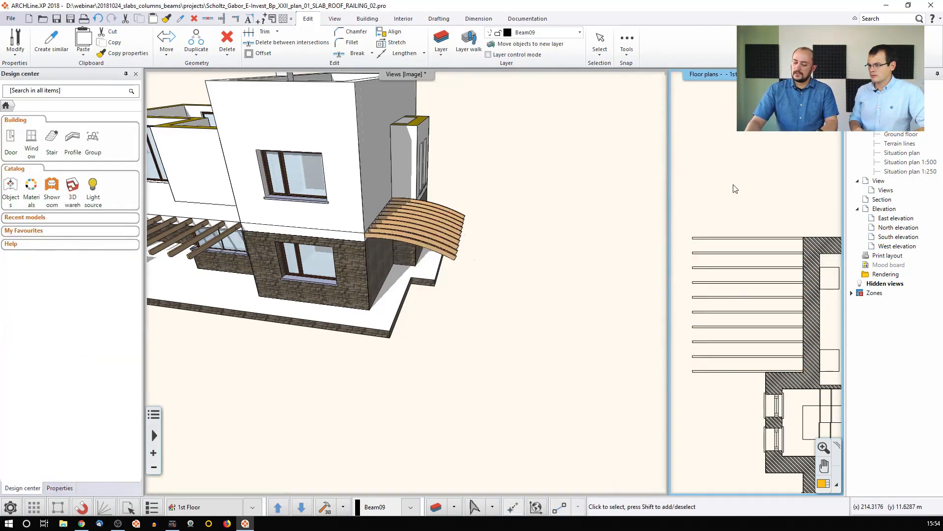